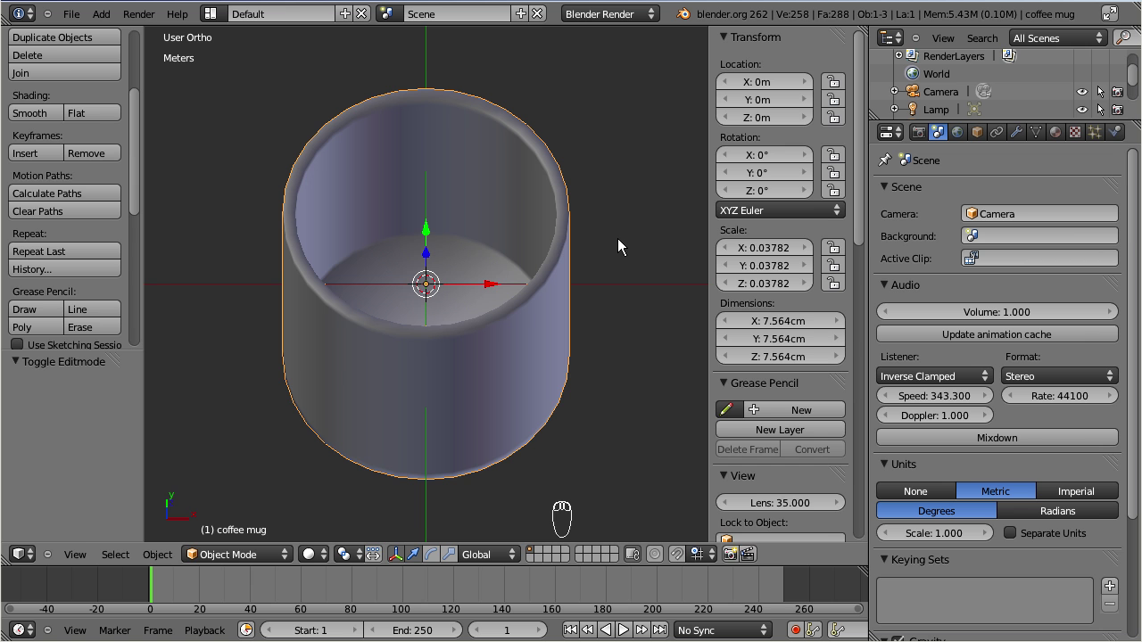
# Put the mug in Edit Mode and orbit the view to see it from the side
pyautogui.press('Tab')
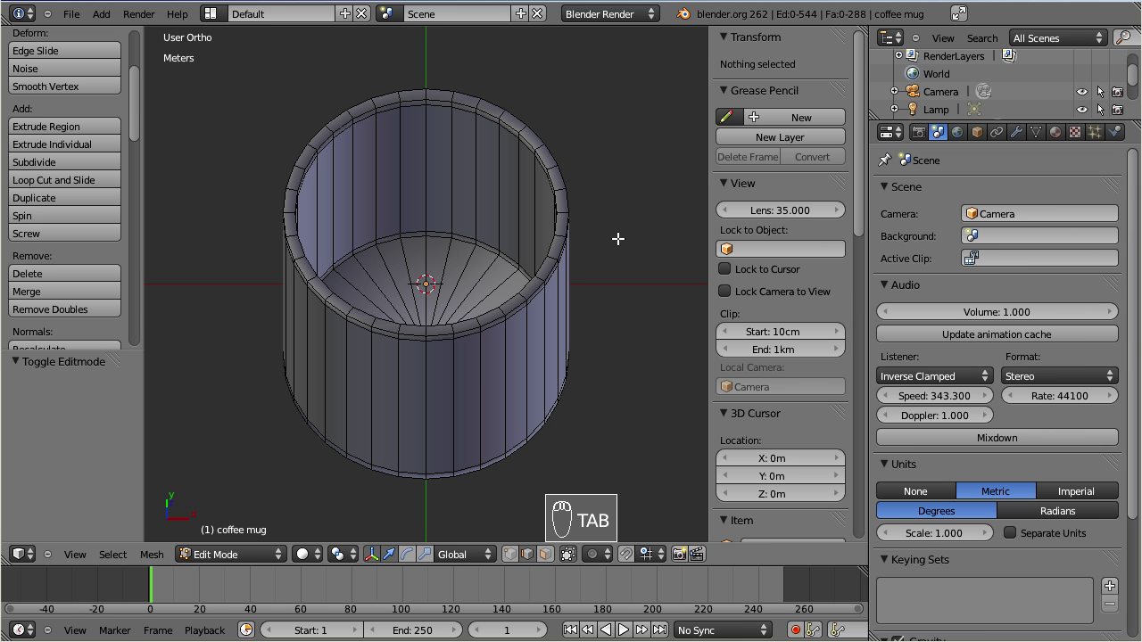
pyautogui.click(434, 437)
pyautogui.moveTo(434, 436); pyautogui.dragTo(440, 127, button='middle')
pyautogui.moveTo(525, 225); pyautogui.dragTo(339, 362, button='middle')
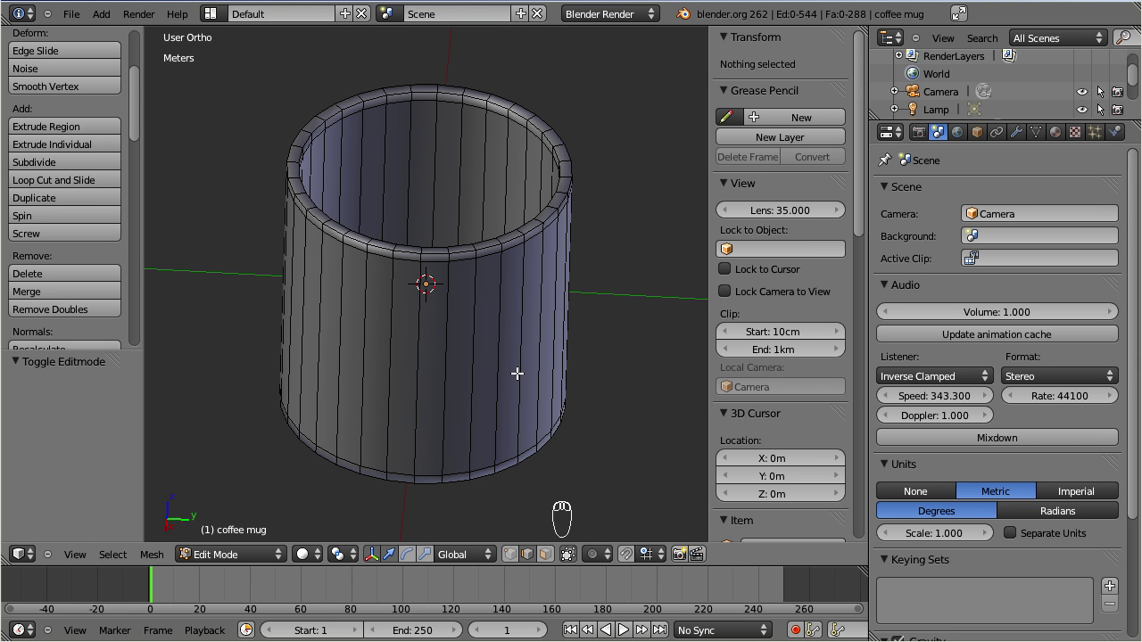
# Select the entire mug mesh, triangulate it, inspect the base, then undo to keep quads
pyautogui.press('a')
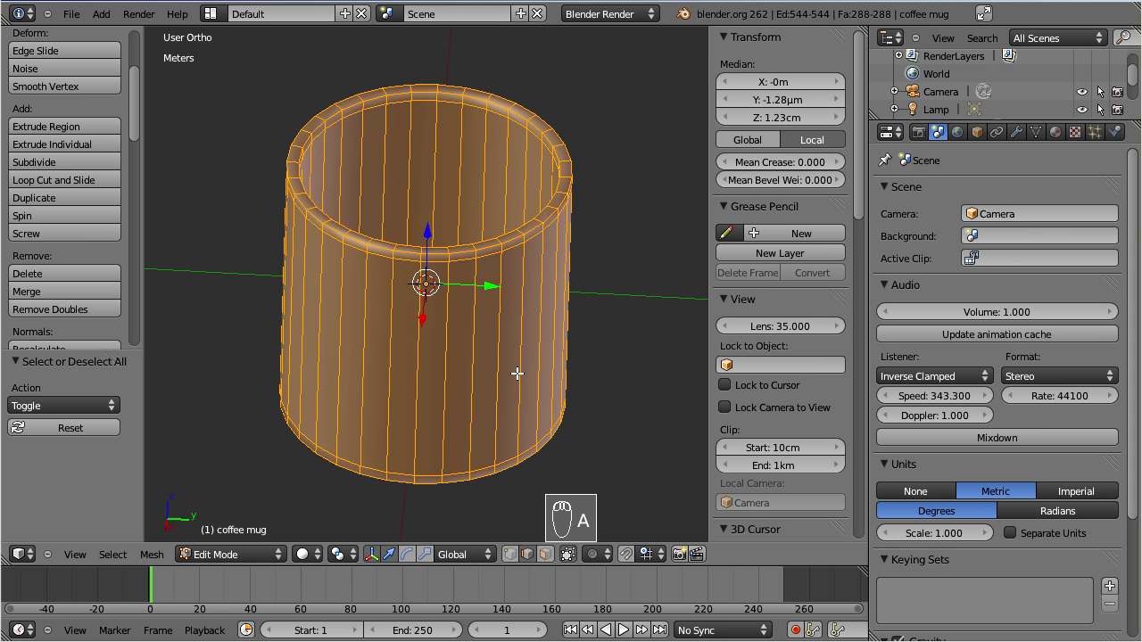
pyautogui.hotkey('ctrl', 't')
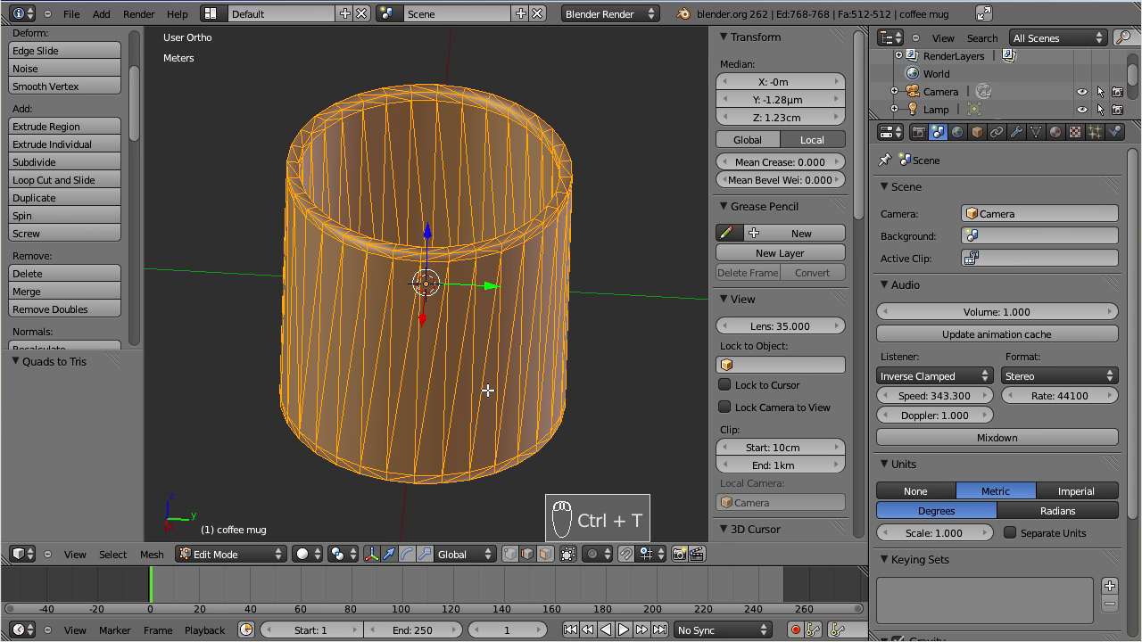
pyautogui.moveTo(488, 390); pyautogui.dragTo(428, 391, button='middle')
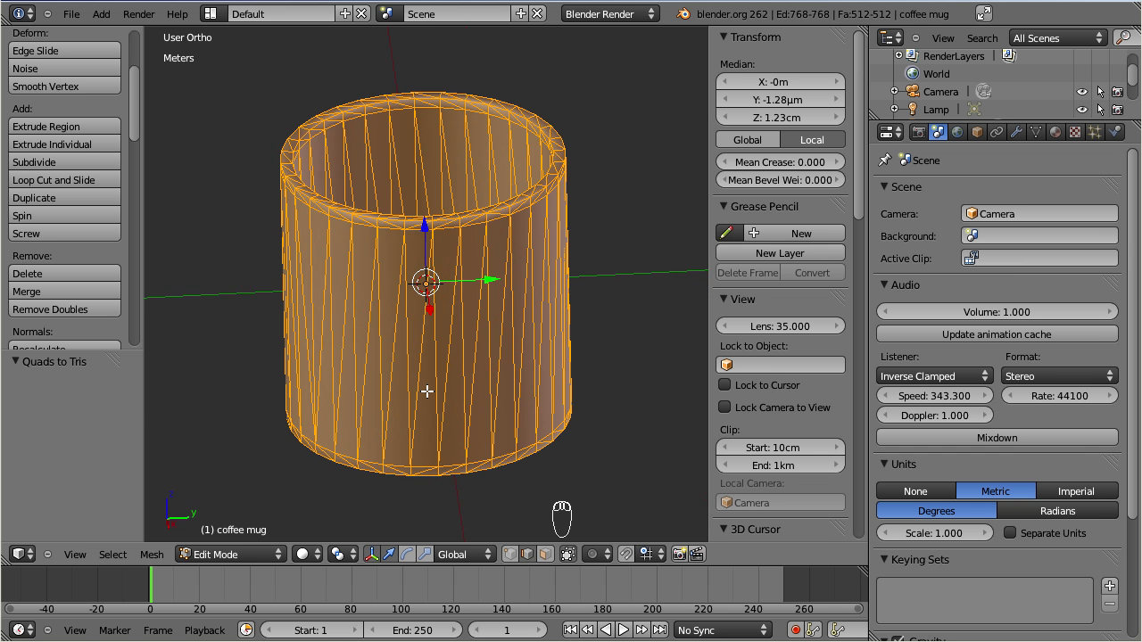
pyautogui.hotkey('ctrl', 'z')
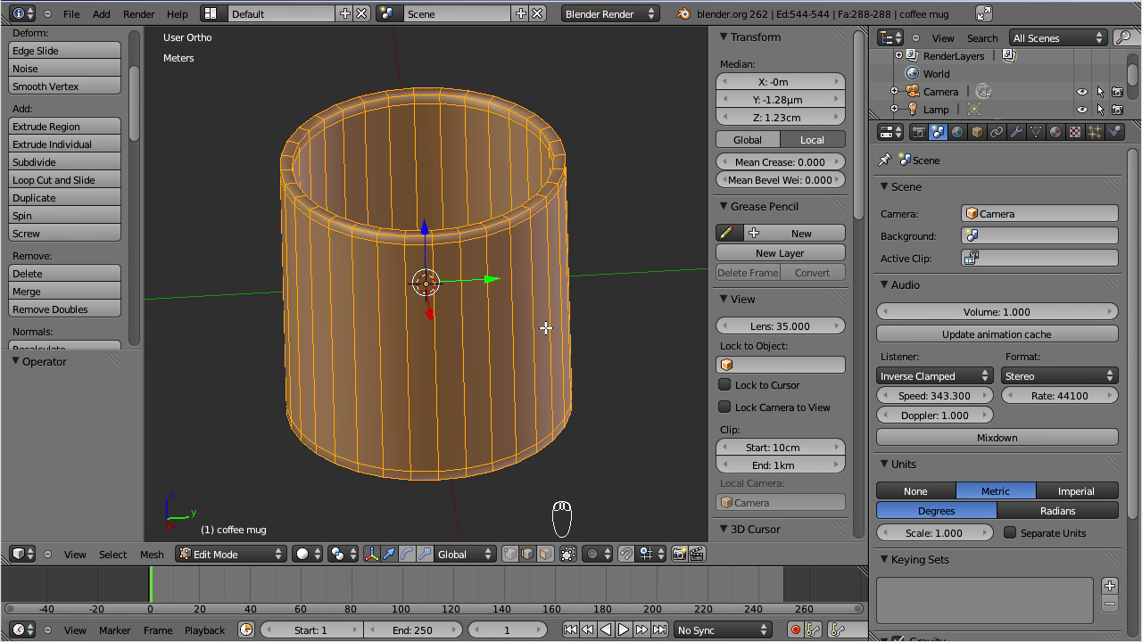
# In face select mode, select one inner-wall face of the mug and unwrap it
pyautogui.click(546, 555)
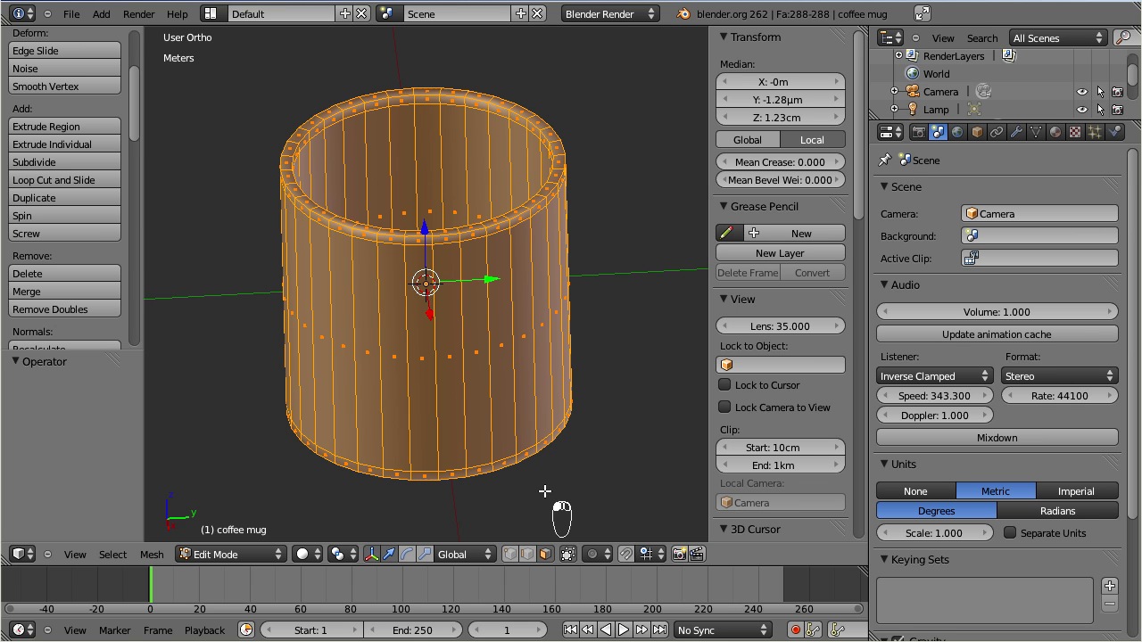
pyautogui.rightClick(427, 194)
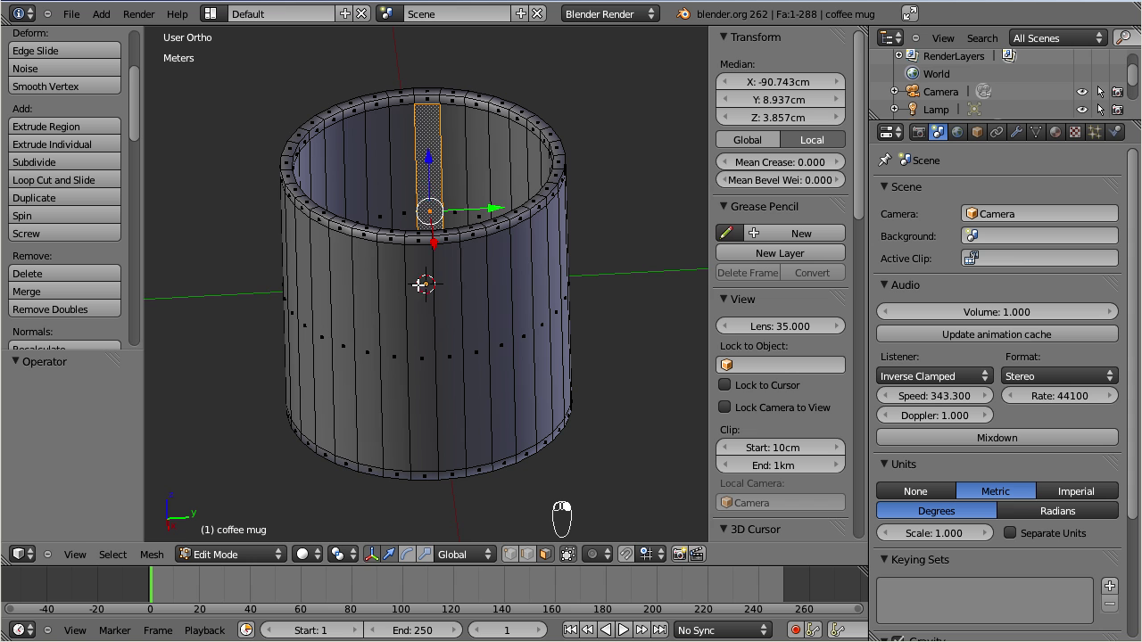
pyautogui.moveTo(426, 193); pyautogui.dragTo(399, 372, button='middle')
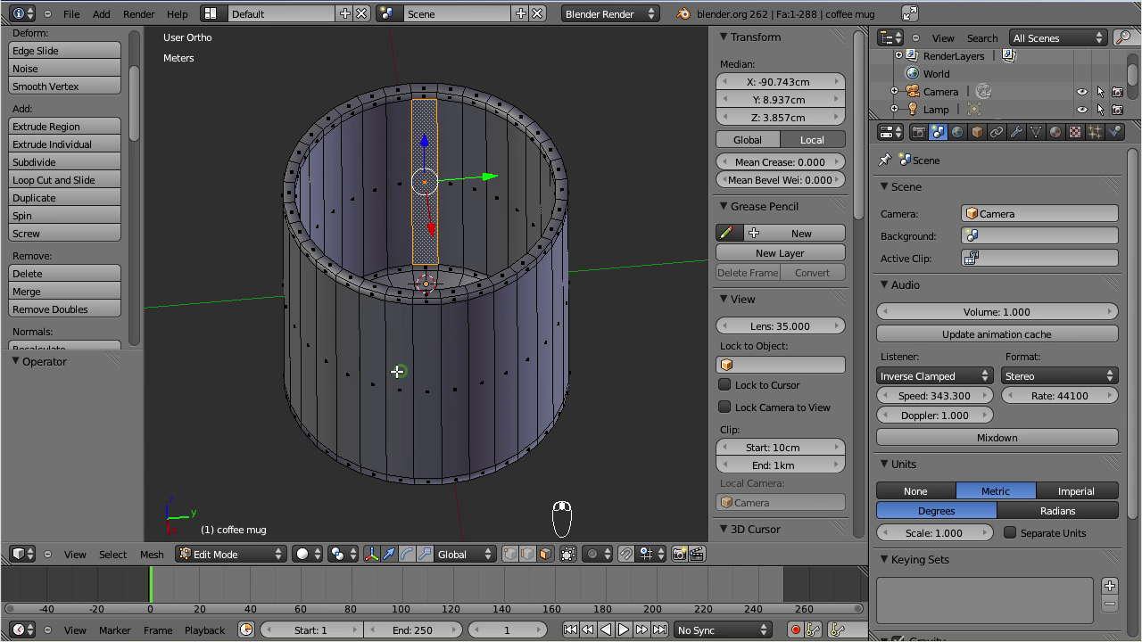
pyautogui.press('u')
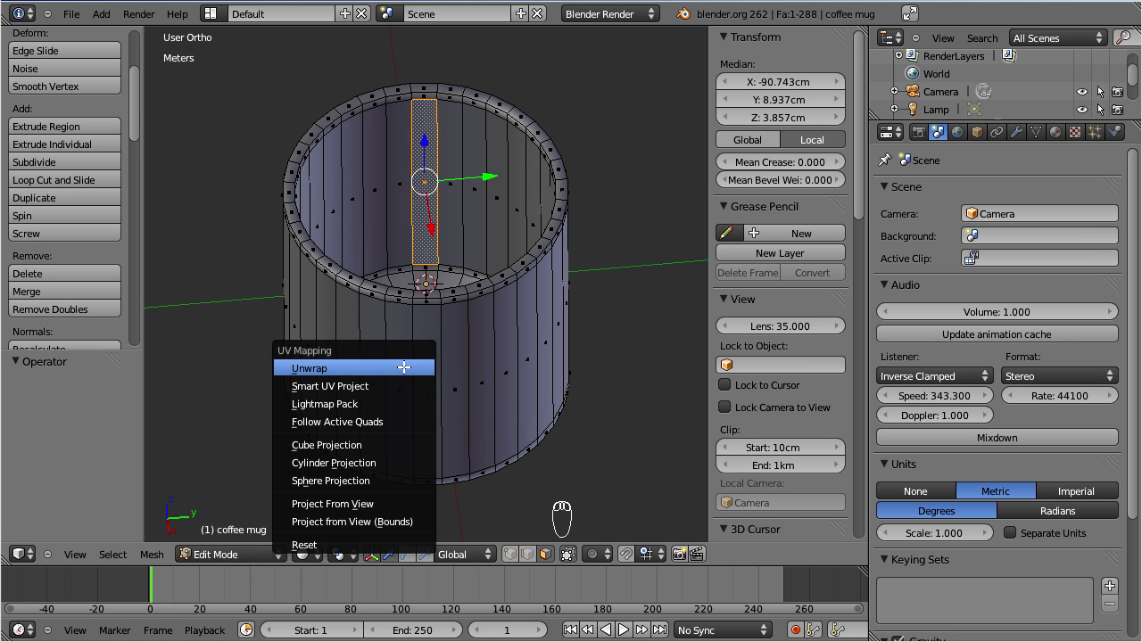
pyautogui.click(405, 367)
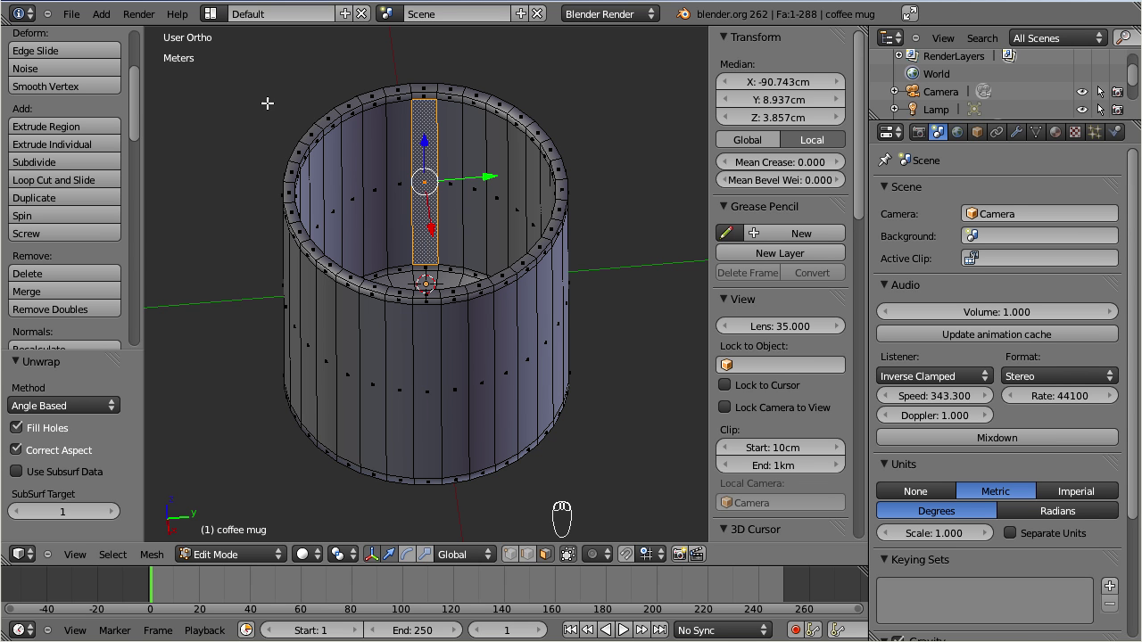
# Switch to the UV Editing workspace and frame the mug in an orthographic 3D view
pyautogui.click(212, 18)
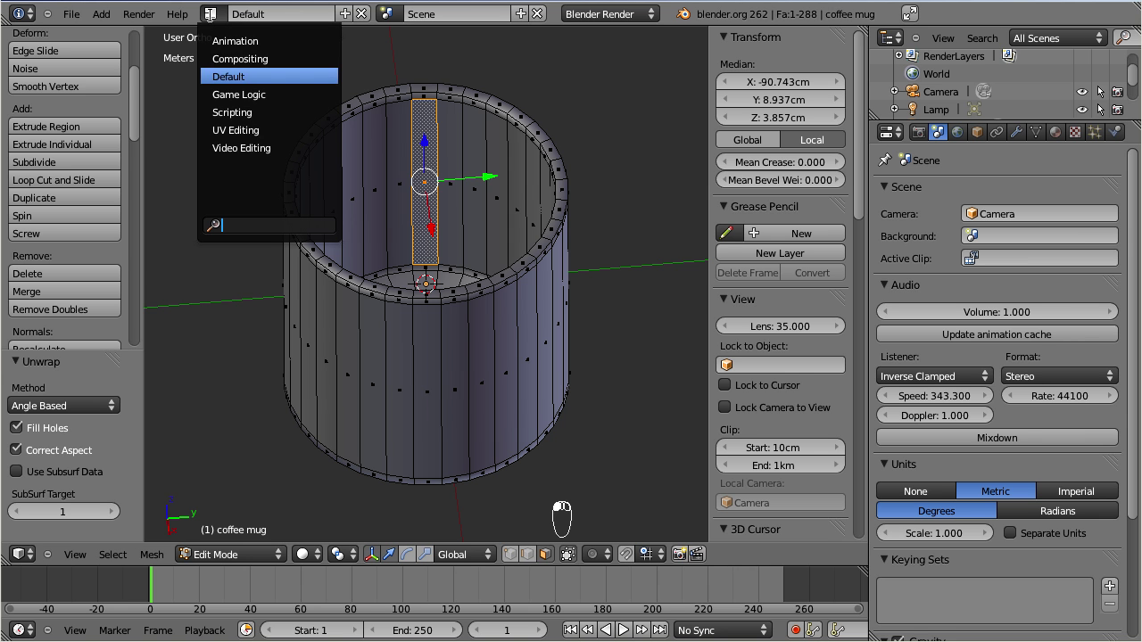
pyautogui.click(275, 132)
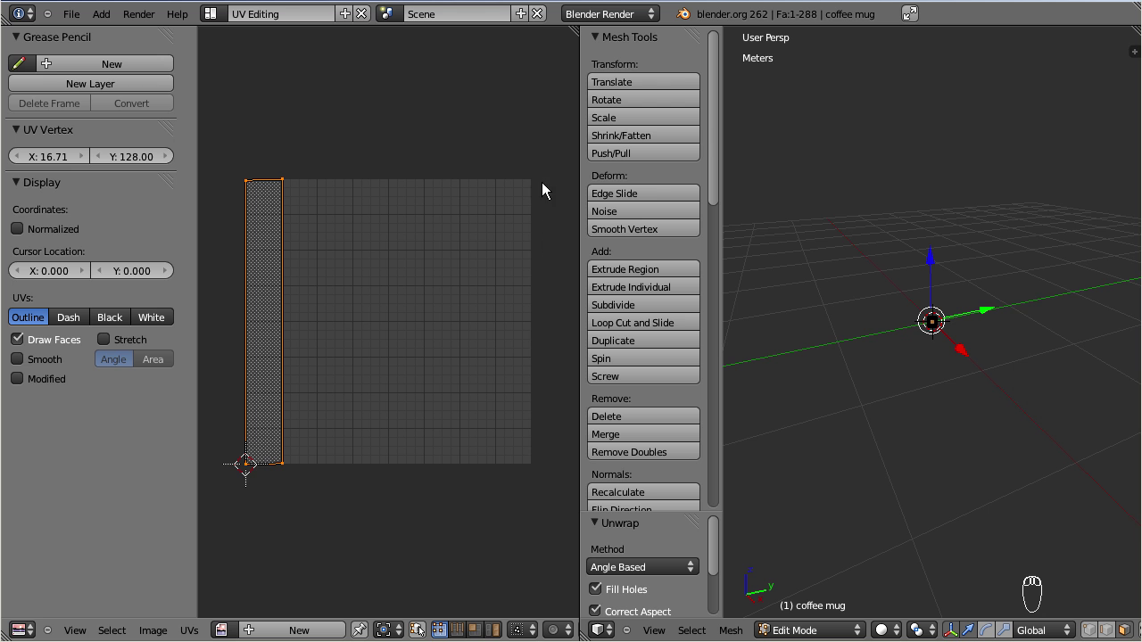
pyautogui.press('KP_5')
pyautogui.press('KP_Decimal')
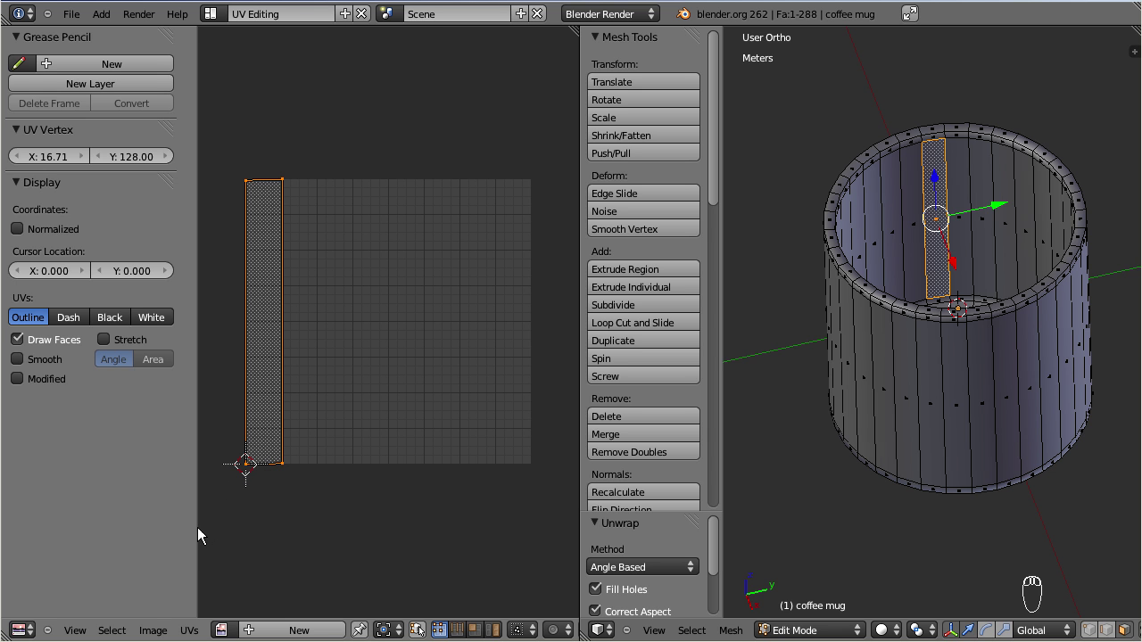
# Create a new 1024×1024 UV Test Grid image named 'test grid' in the UV editor
pyautogui.click(153, 630)
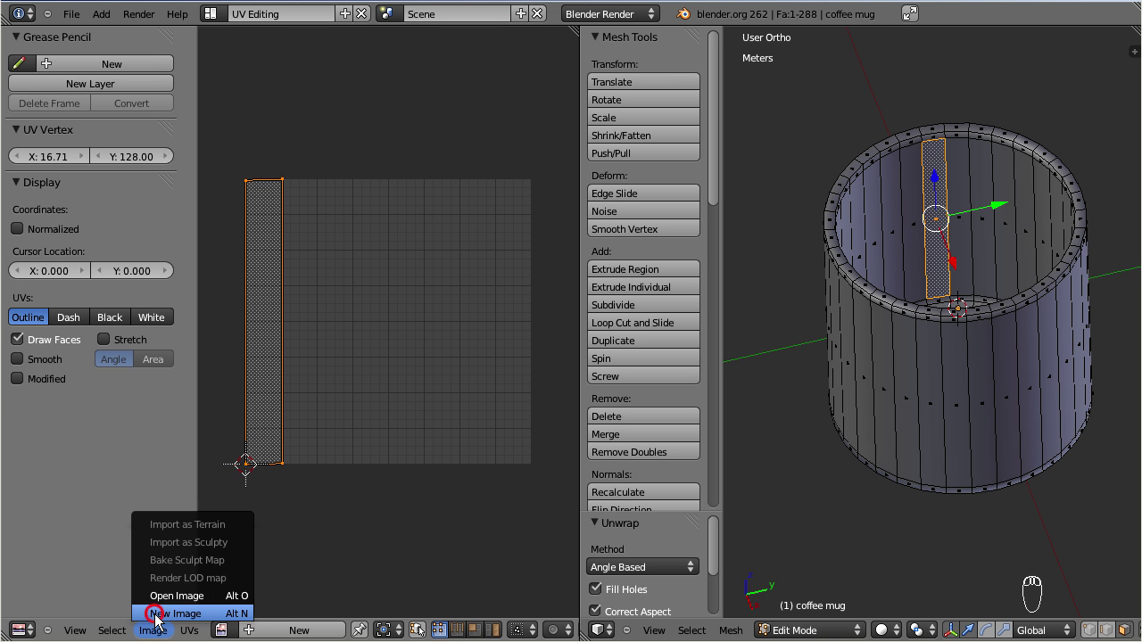
pyautogui.click(158, 614)
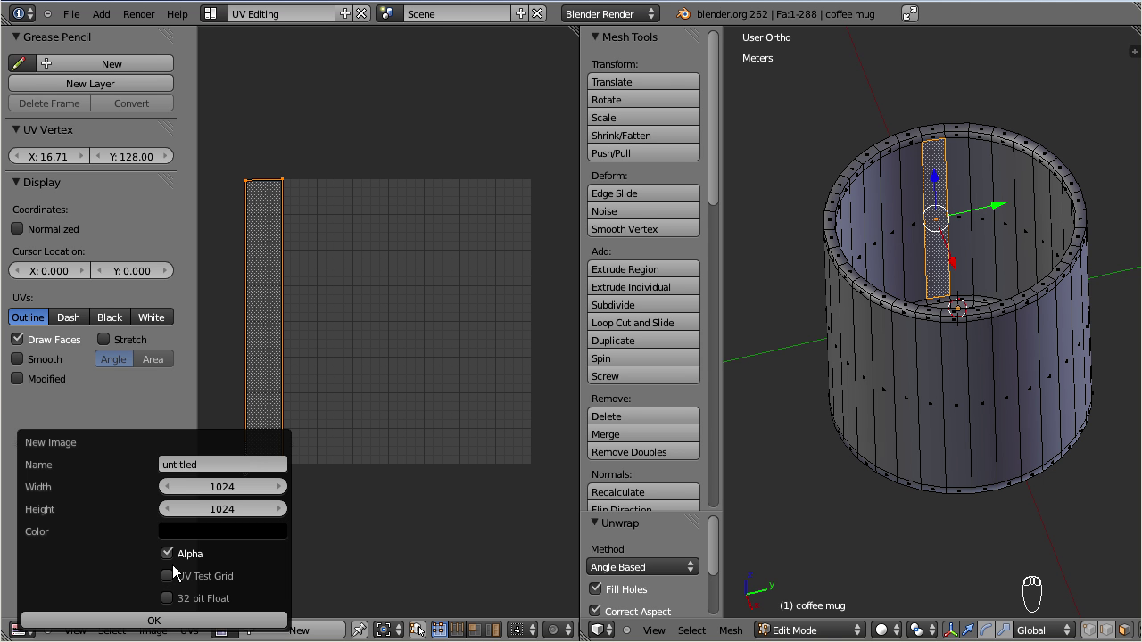
pyautogui.click(166, 575)
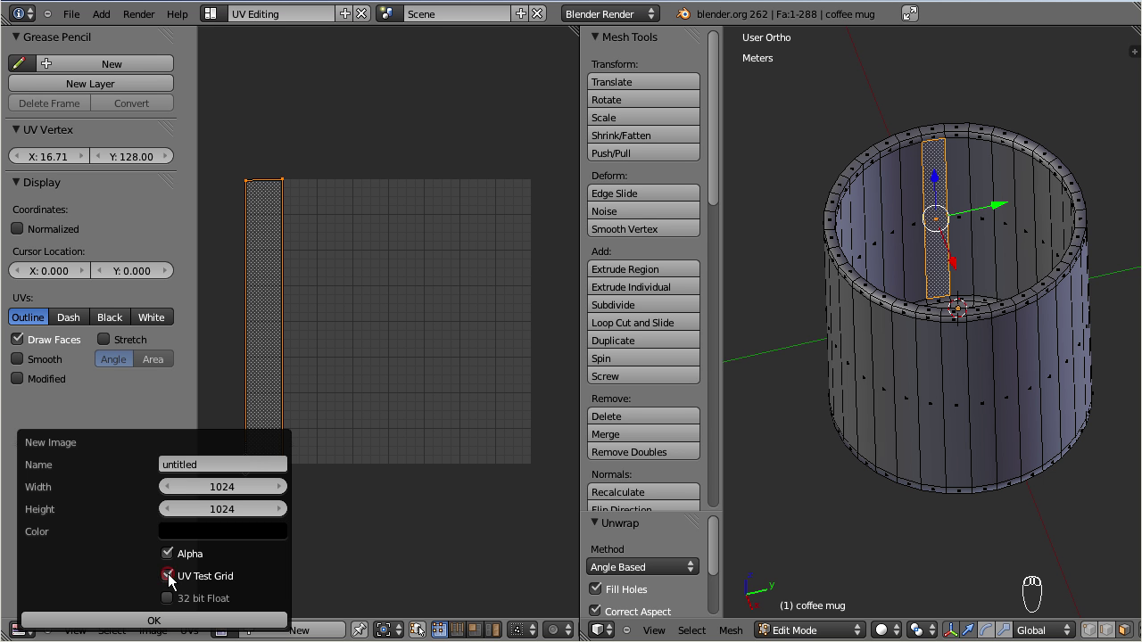
pyautogui.click(193, 469)
pyautogui.write('test grid')
pyautogui.click(150, 620)
pyautogui.scroll(-6, 390, 301)
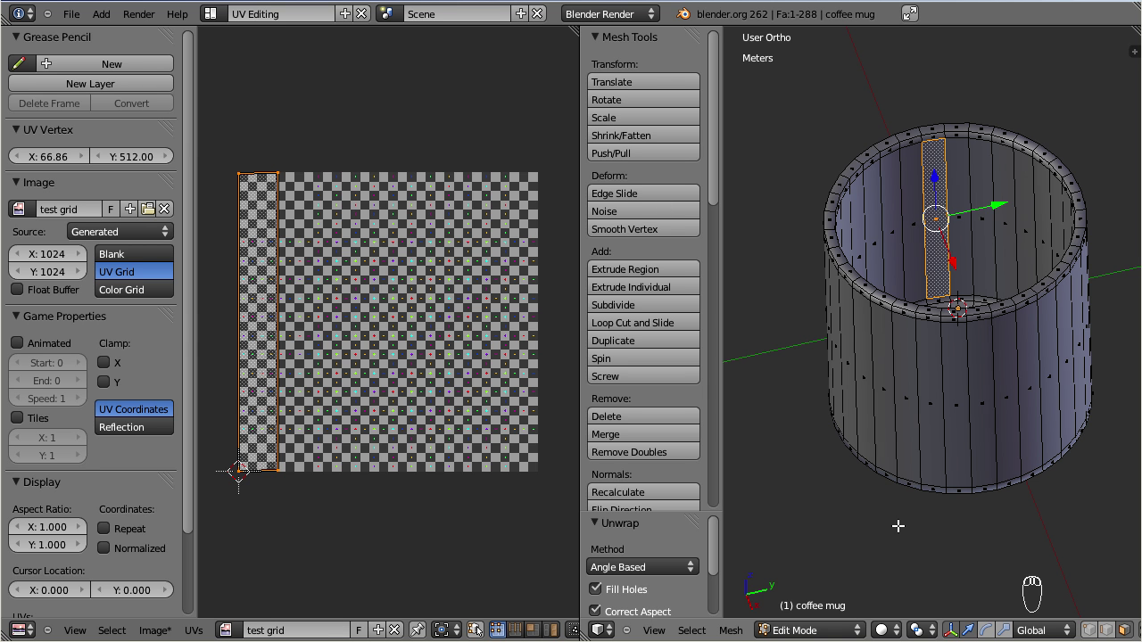
pyautogui.click(883, 630)
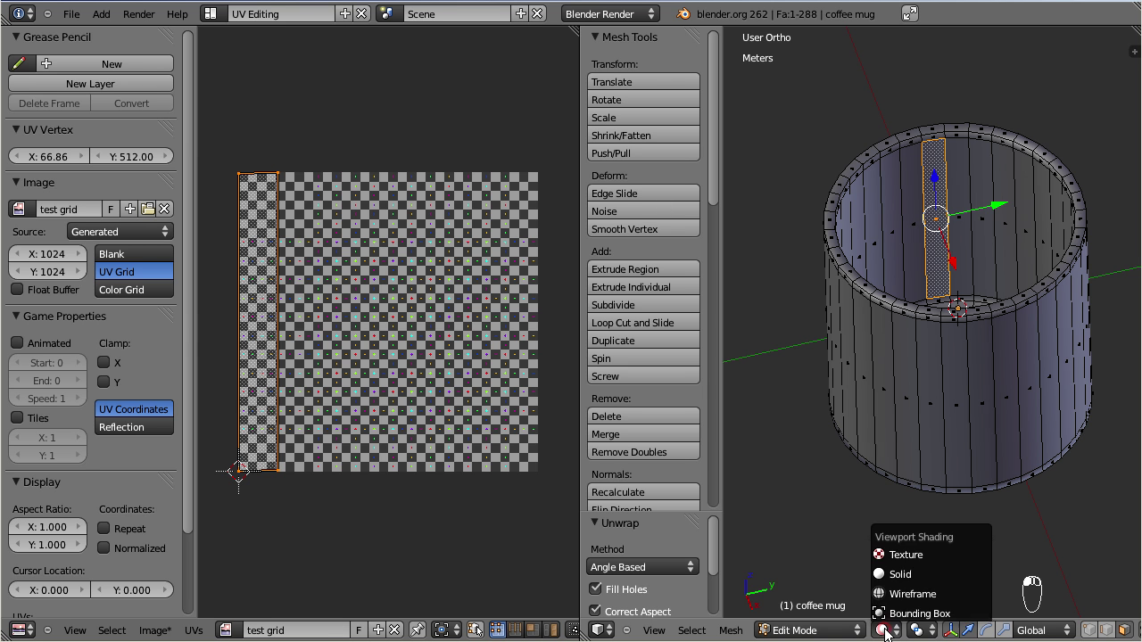
pyautogui.click(941, 557)
pyautogui.scroll(1, 979, 376)
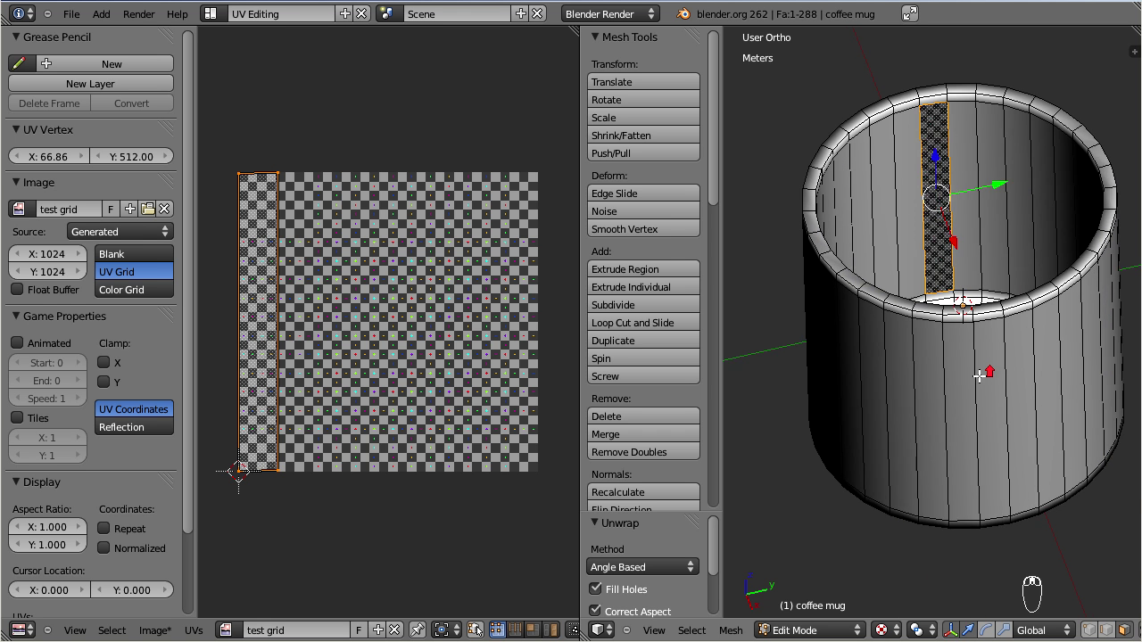
pyautogui.scroll(1, 979, 375)
pyautogui.scroll(1, 981, 364)
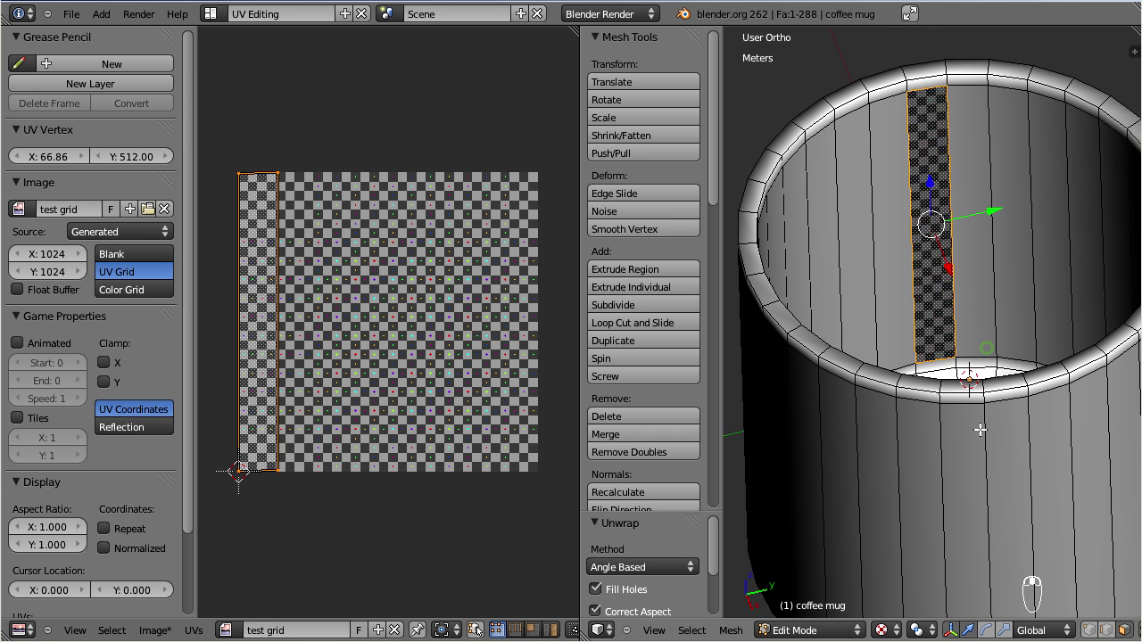
pyautogui.scroll(1, 980, 430)
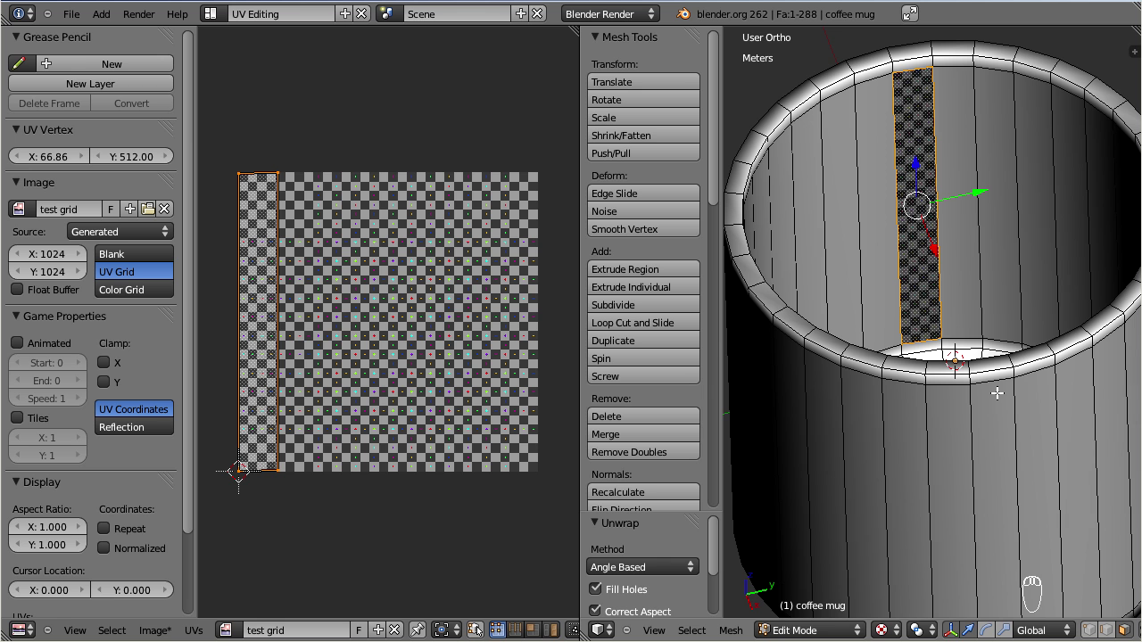
pyautogui.click(832, 630)
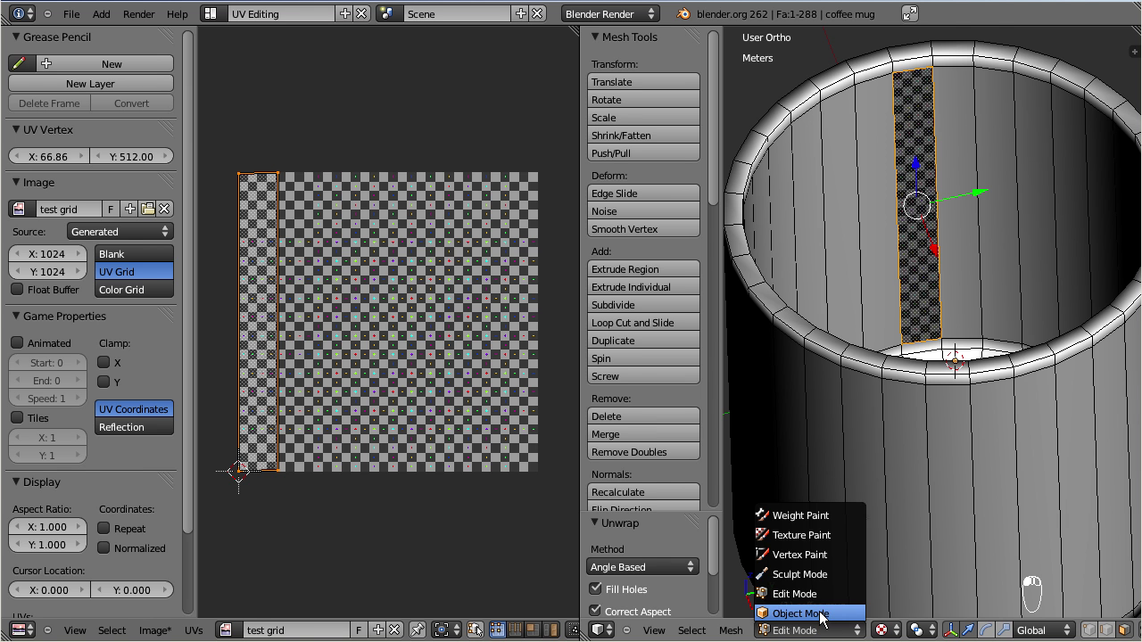
pyautogui.click(821, 614)
pyautogui.scroll(-3, 972, 403)
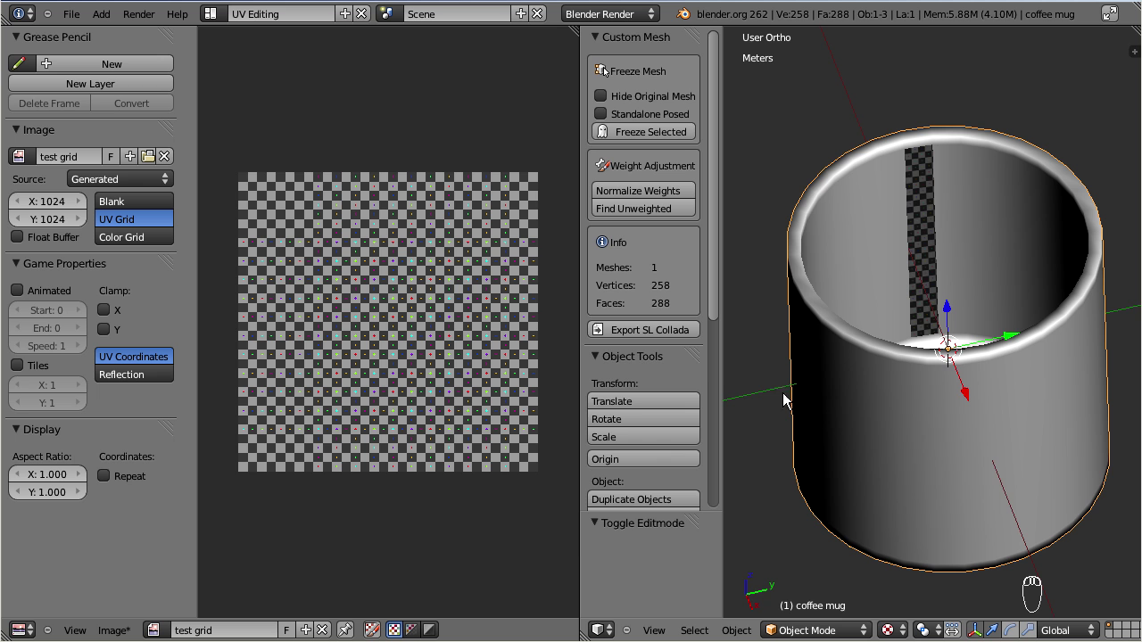
pyautogui.moveTo(722, 379); pyautogui.dragTo(580, 381)
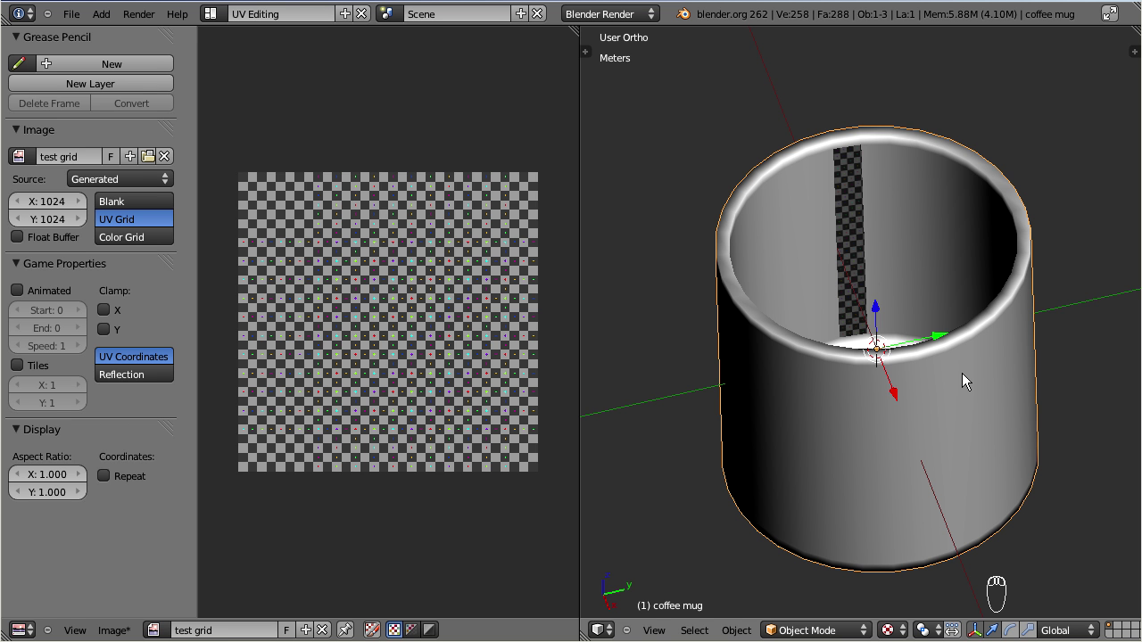
# Set viewport shading to Solid and enable Textured Solid, then hide the side panel
pyautogui.click(888, 630)
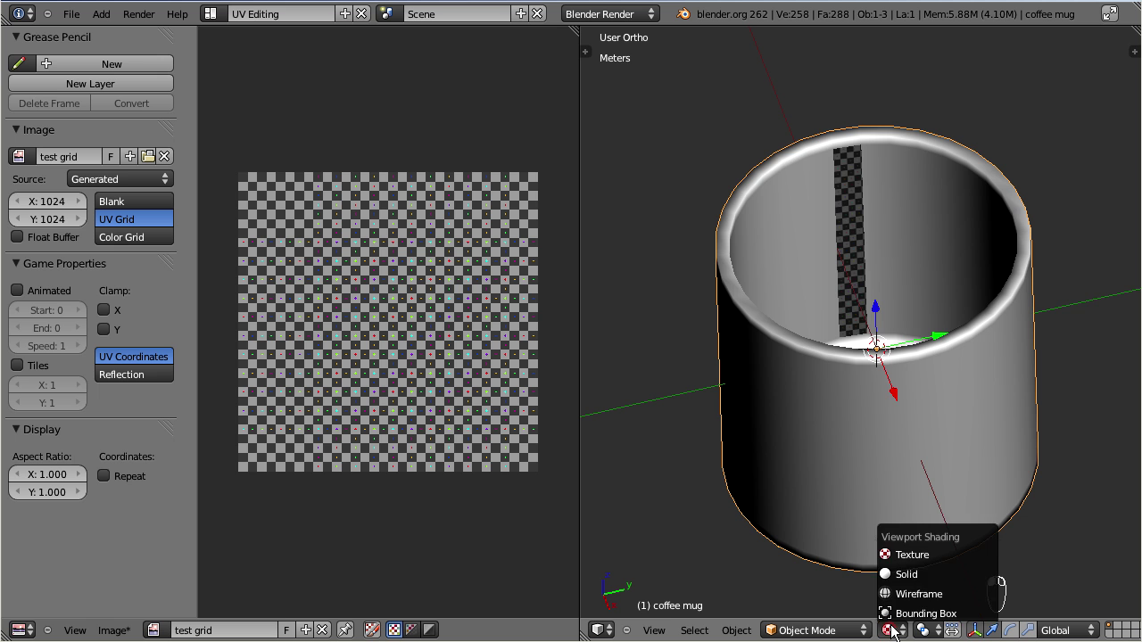
pyautogui.click(913, 576)
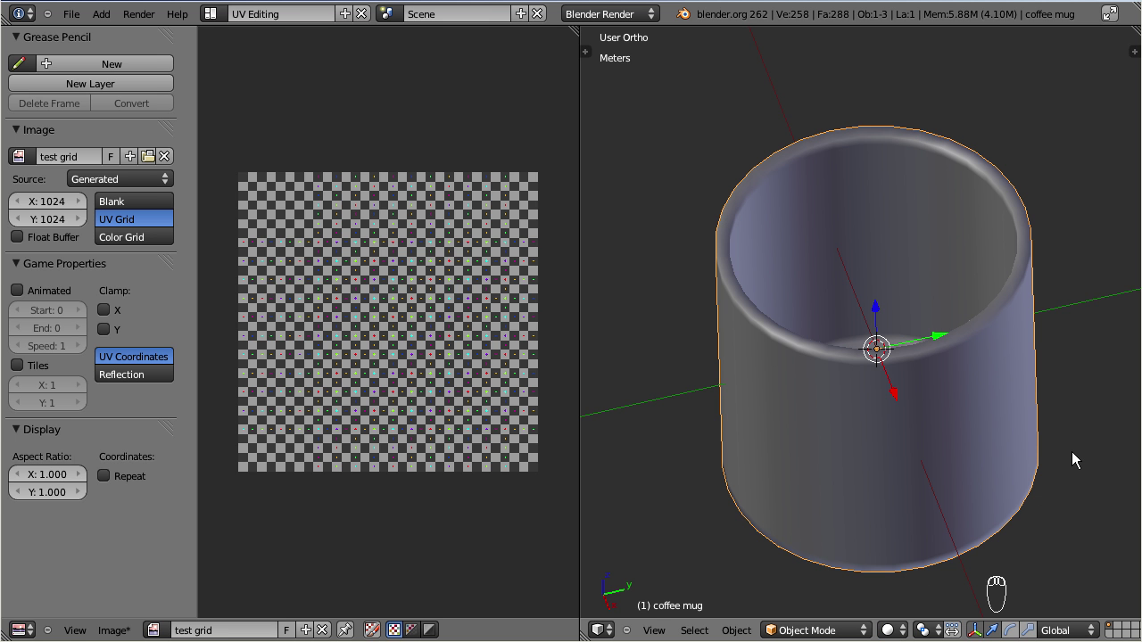
pyautogui.click(1135, 50)
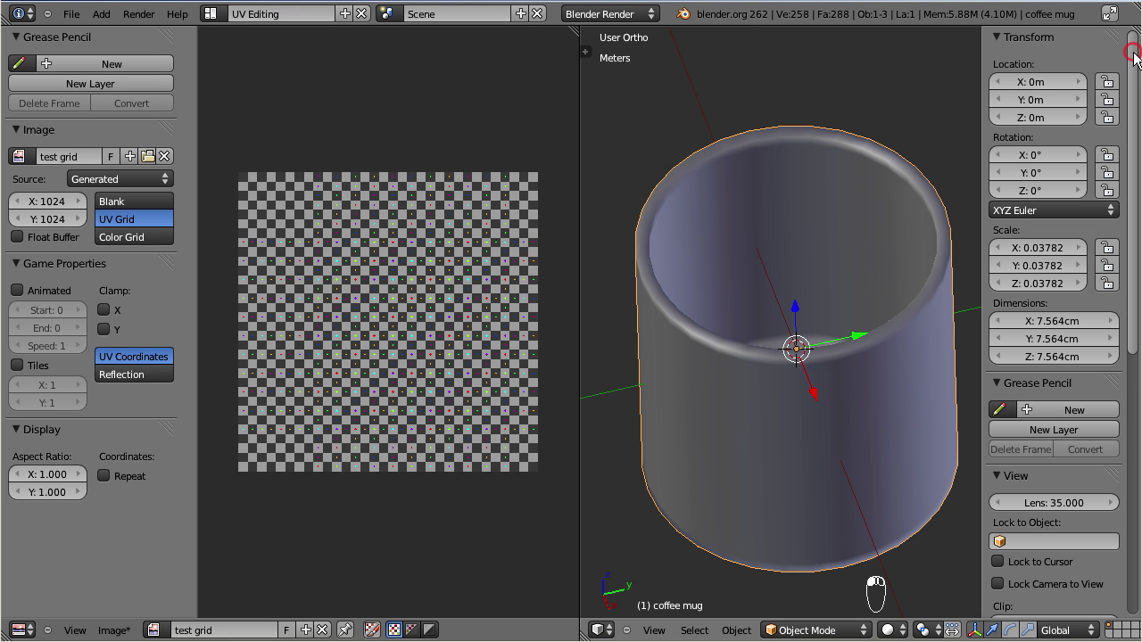
pyautogui.moveTo(1135, 59); pyautogui.dragTo(1117, 491)
pyautogui.click(1003, 396)
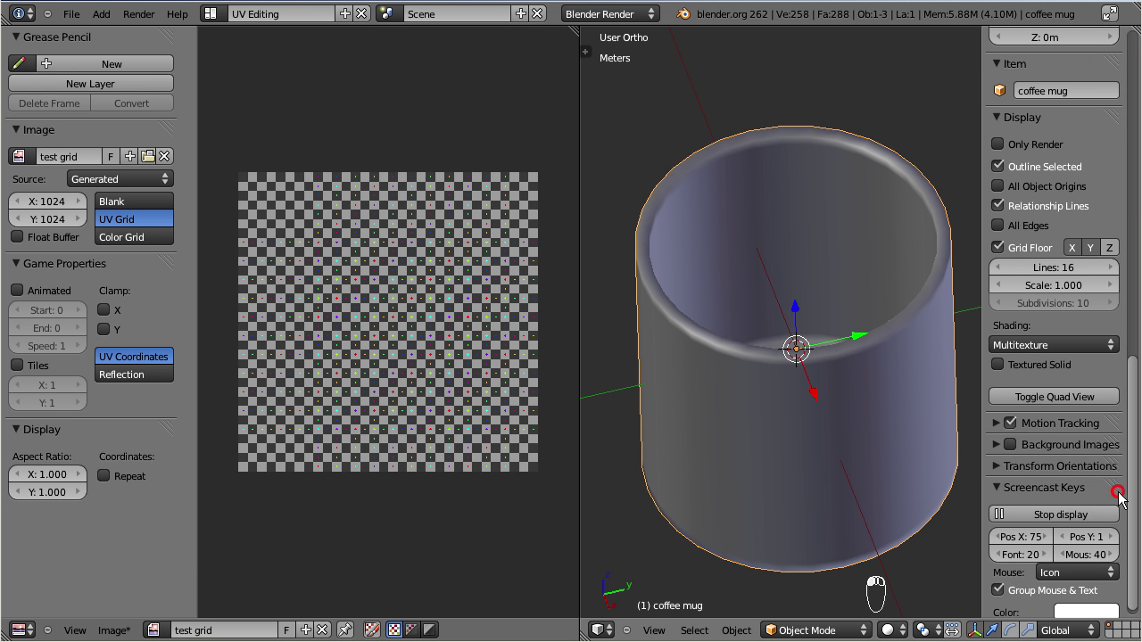
pyautogui.click(998, 364)
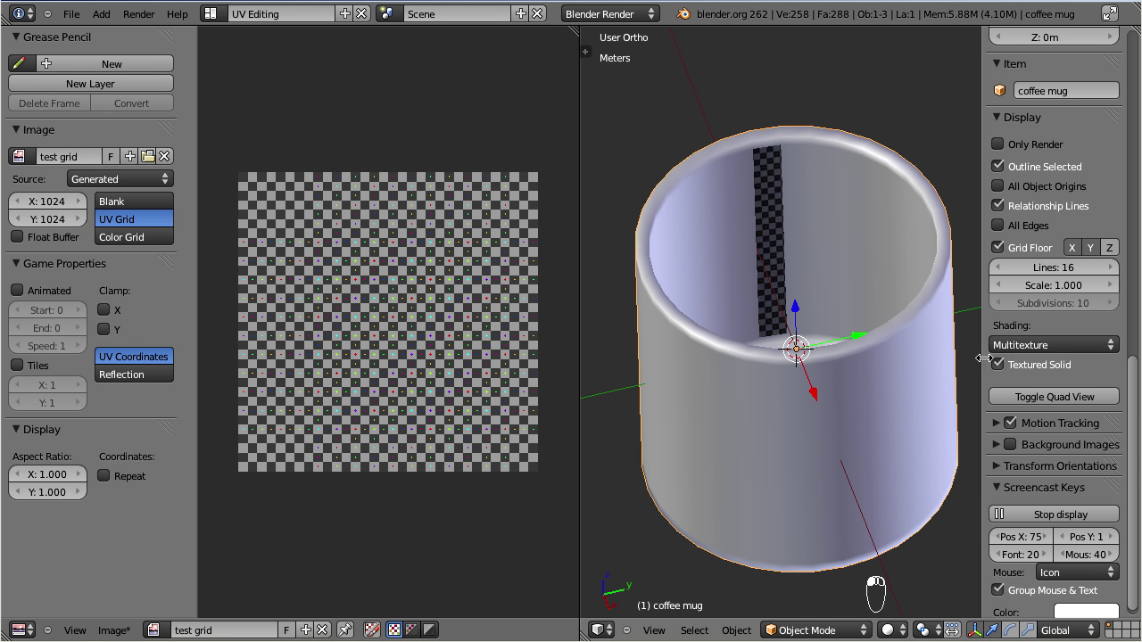
pyautogui.moveTo(983, 357); pyautogui.dragTo(1135, 358)
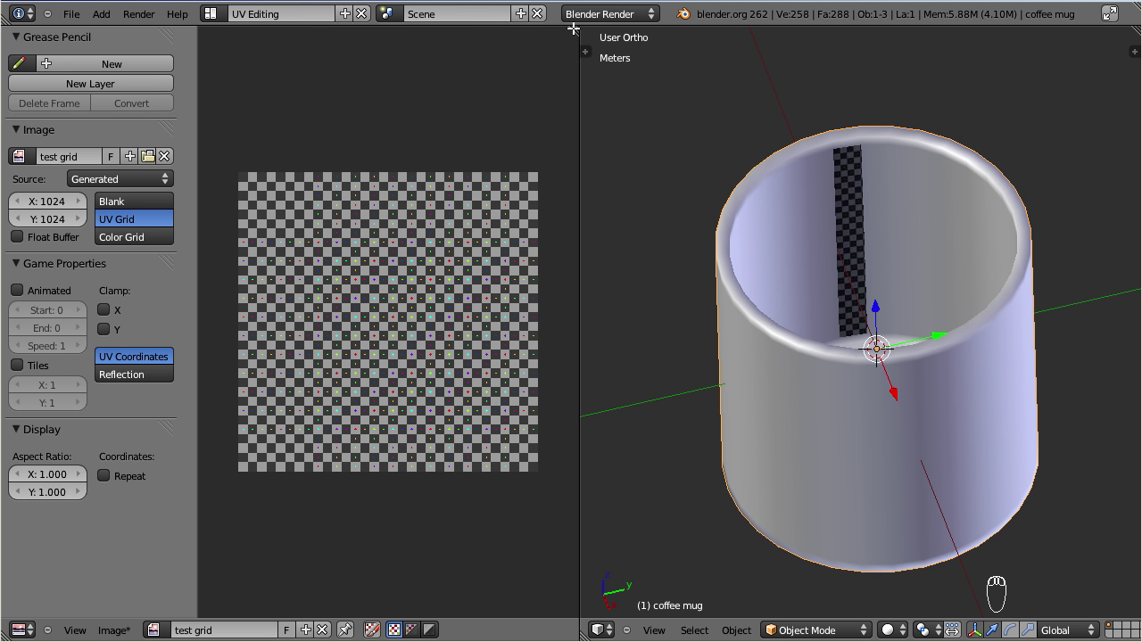
# Split the image editor area into upper and lower halves
pyautogui.moveTo(573, 41); pyautogui.dragTo(572, 465)
pyautogui.click(17, 630)
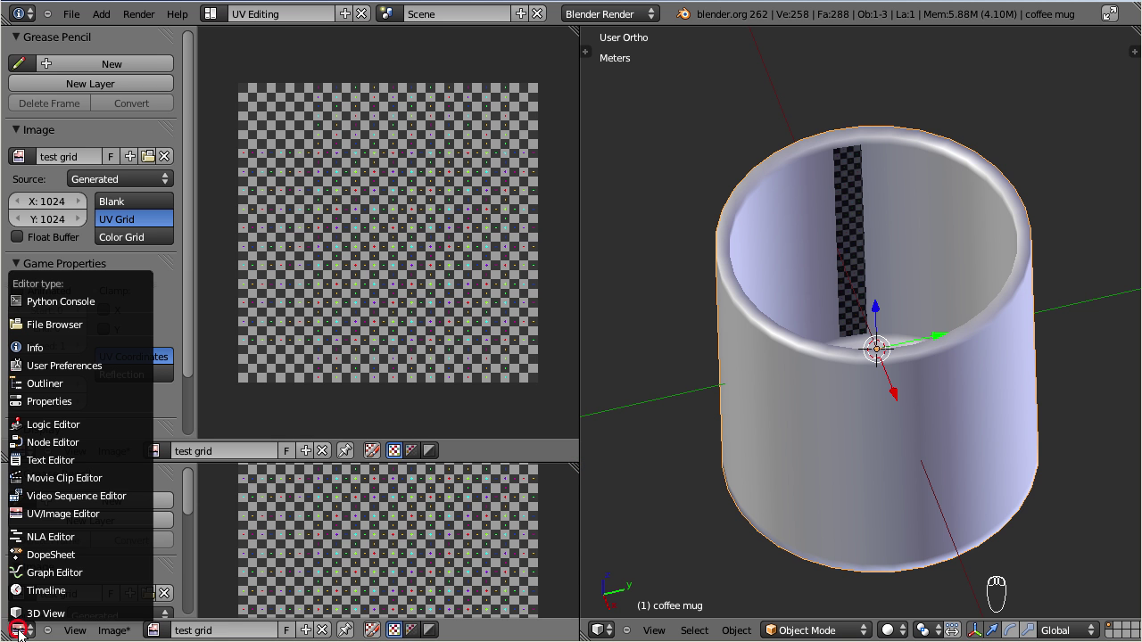
# Make the lower area a Properties editor and remove UVMap from the mug's mesh data
pyautogui.click(50, 402)
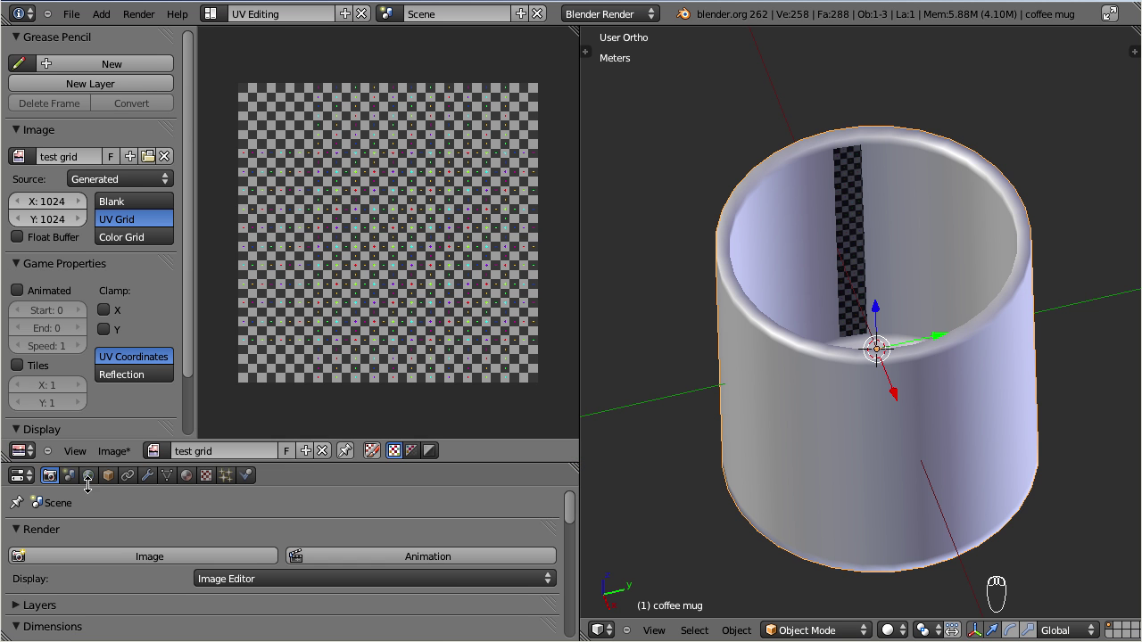
pyautogui.click(166, 475)
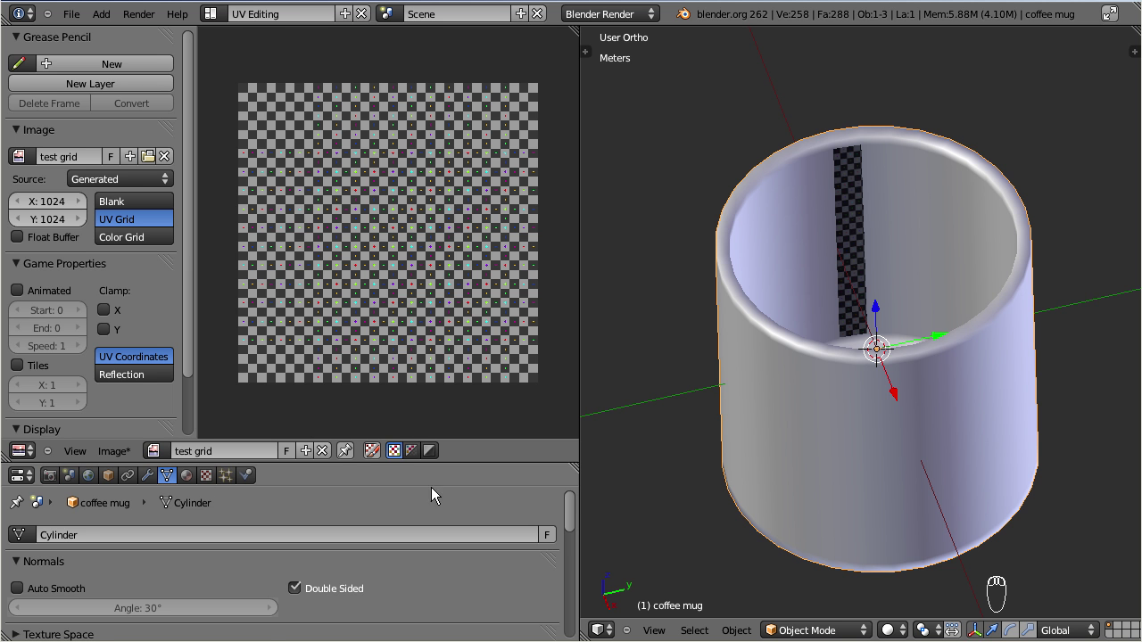
pyautogui.moveTo(569, 504); pyautogui.dragTo(553, 600)
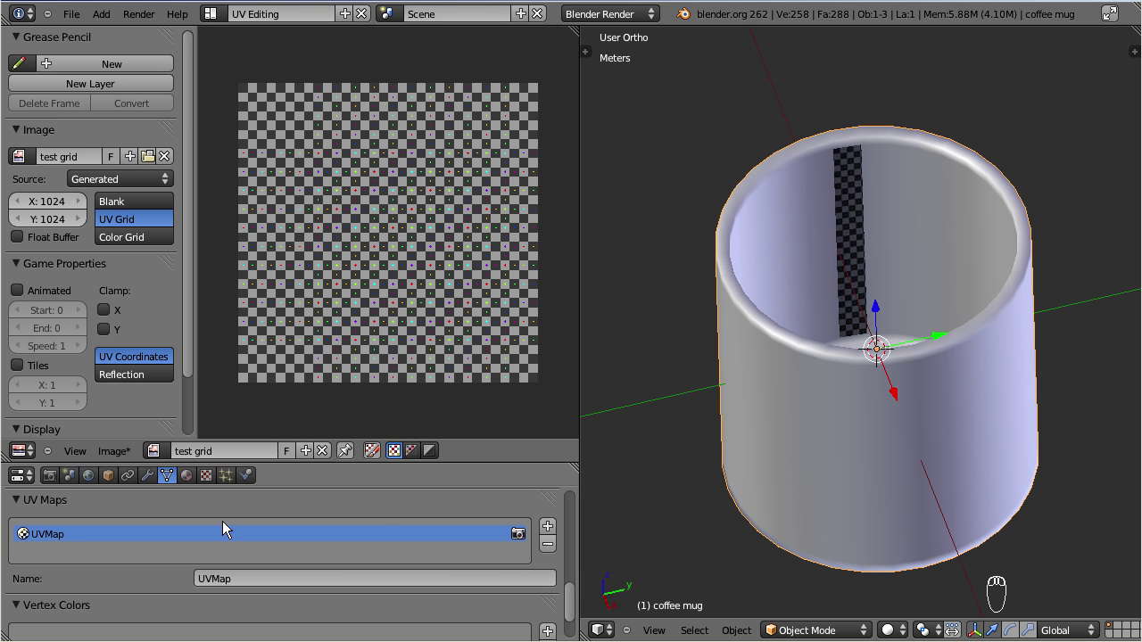
pyautogui.click(547, 547)
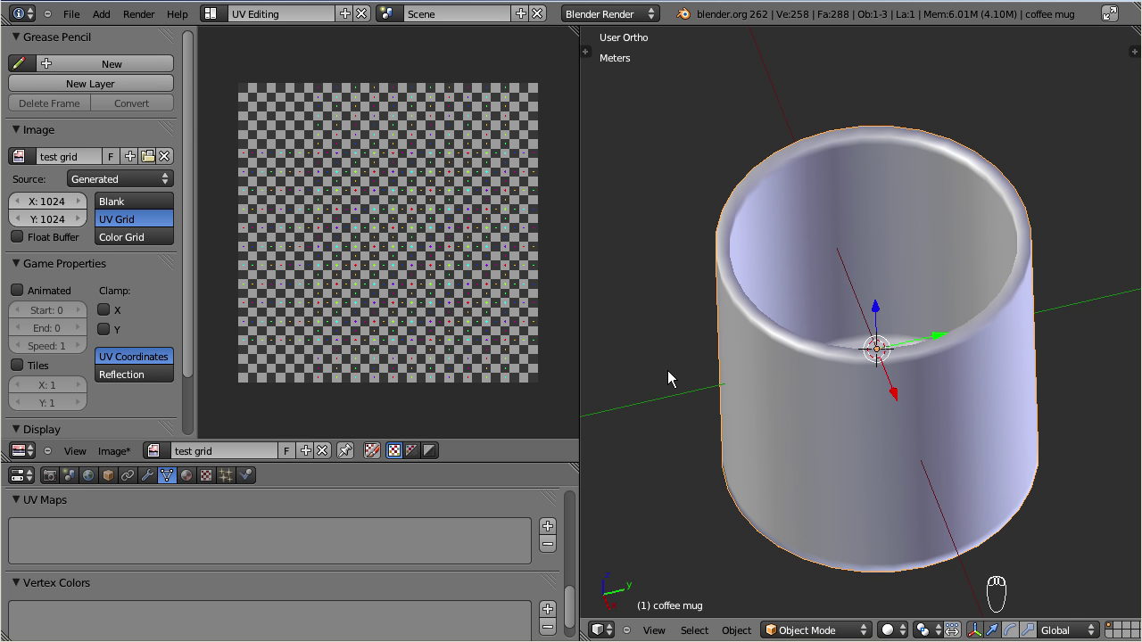
# In Edit Mode, select the whole mug, unwrap it, and enable UV Sync Selection
pyautogui.press('Tab')
pyautogui.press('a')
pyautogui.press('a')
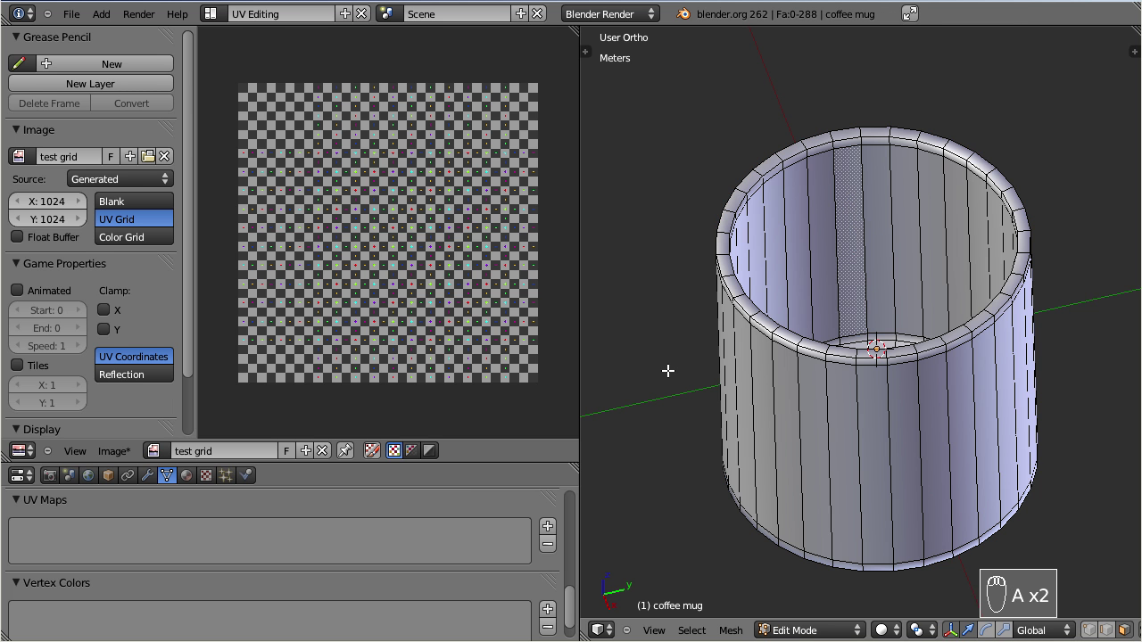
pyautogui.press('a')
pyautogui.press('u')
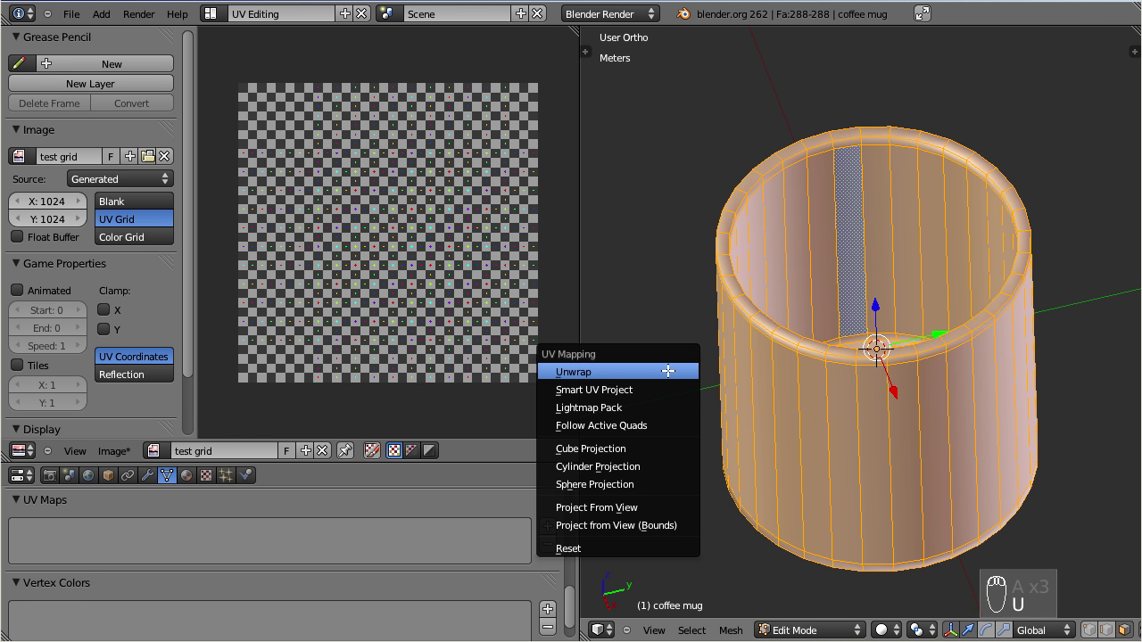
pyautogui.click(668, 370)
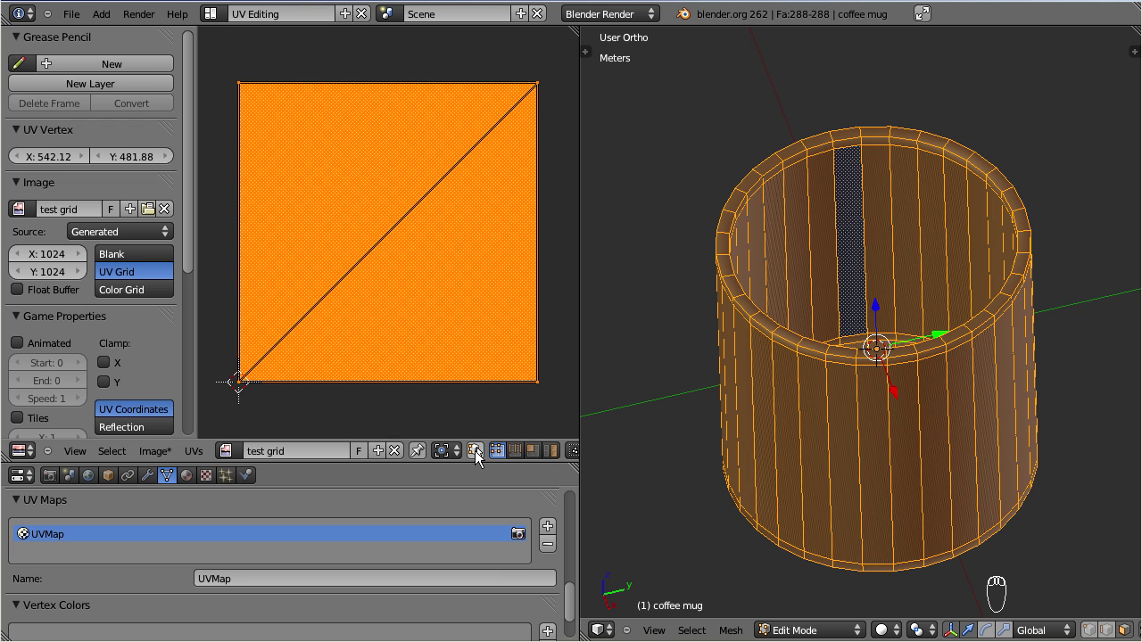
pyautogui.click(474, 451)
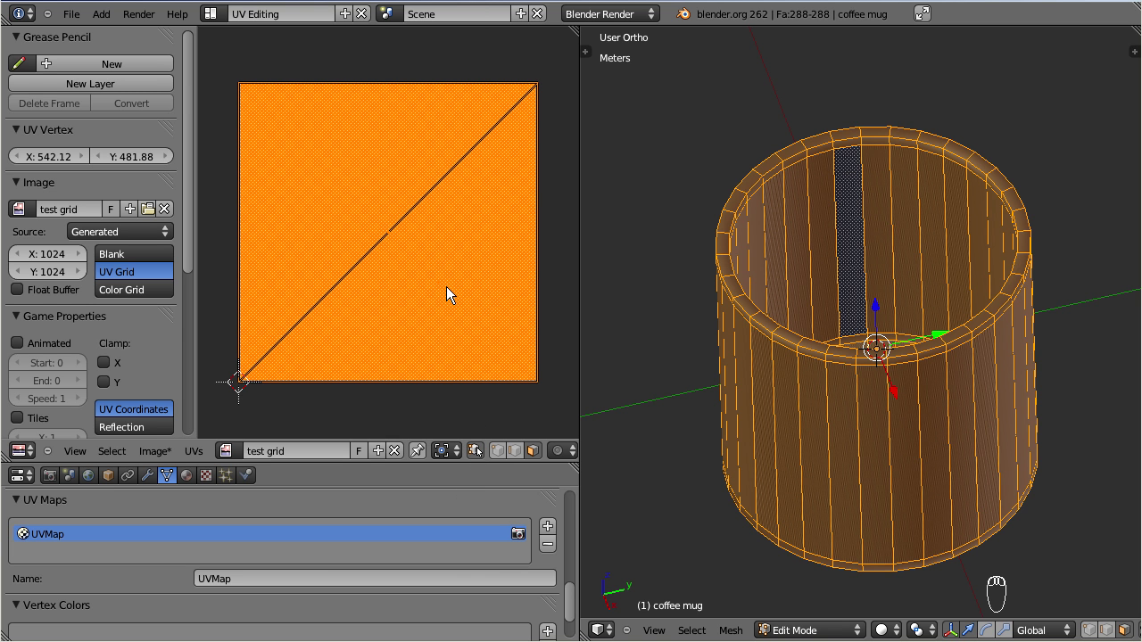
# Grab and reposition four UV vertices in the UV editor
pyautogui.rightClick(450, 319)
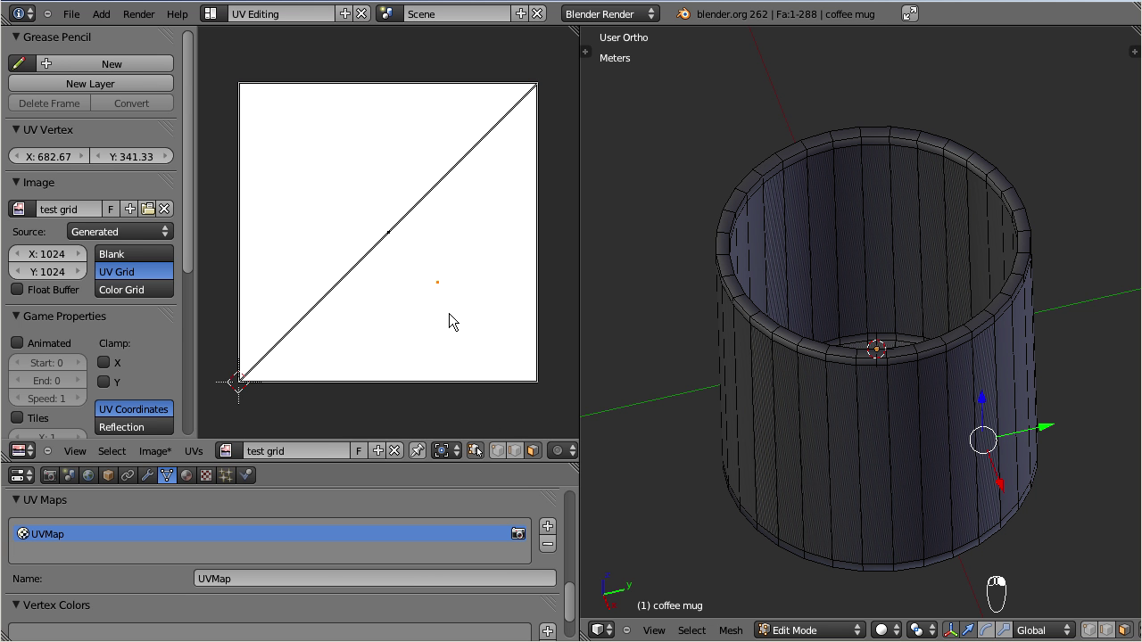
pyautogui.press('g')
pyautogui.click(482, 353)
pyautogui.rightClick(448, 296)
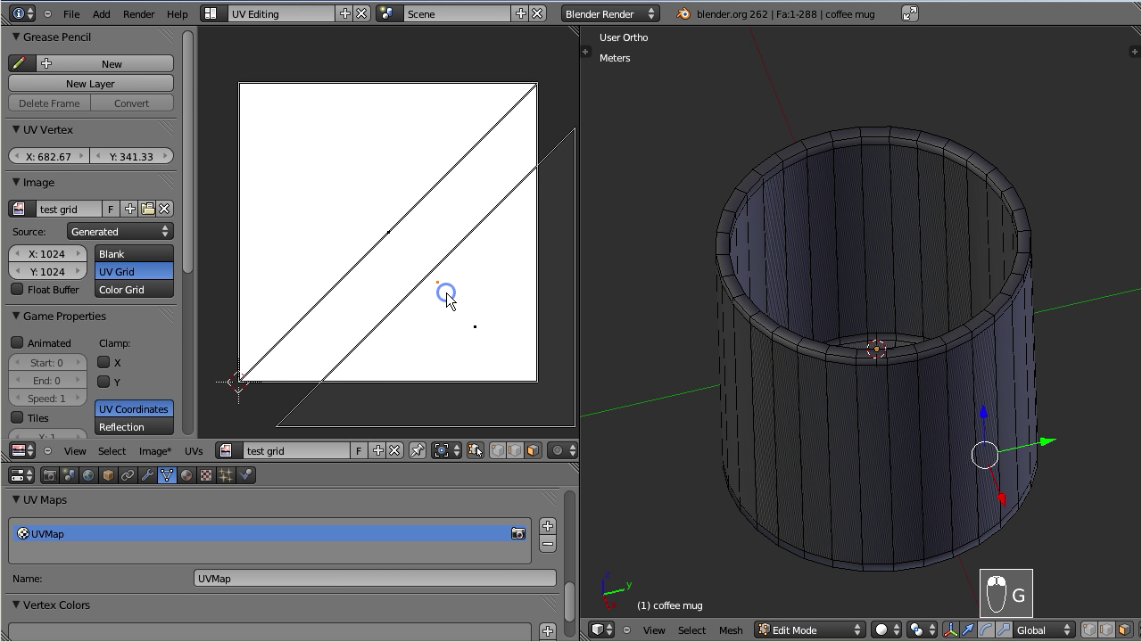
pyautogui.press('g')
pyautogui.click(483, 338)
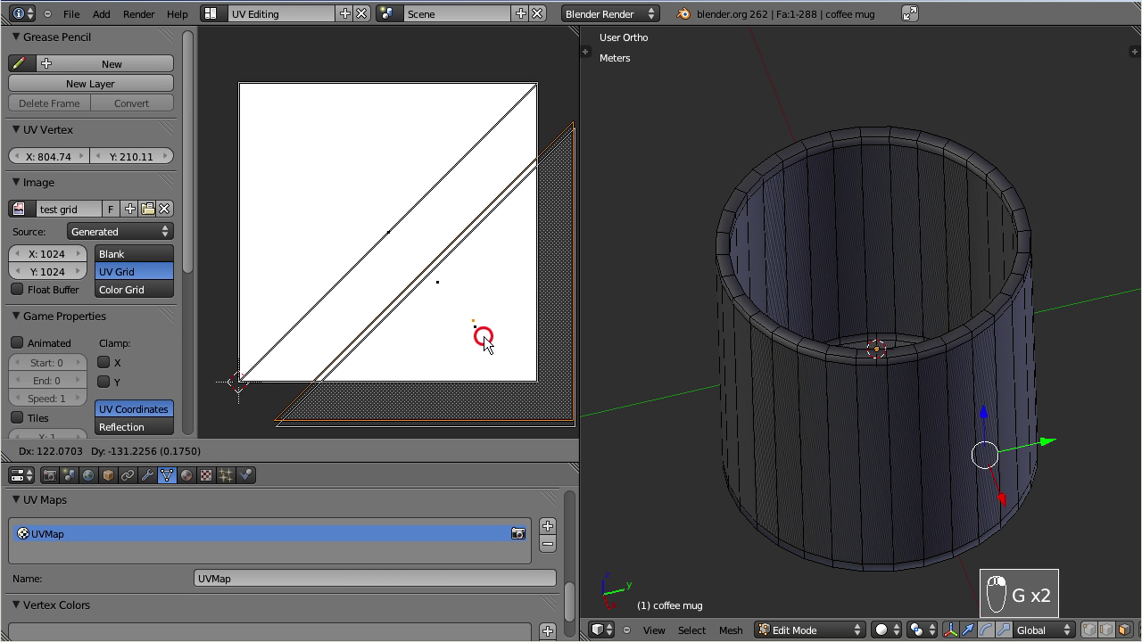
pyautogui.rightClick(438, 284)
pyautogui.press('g')
pyautogui.click(386, 384)
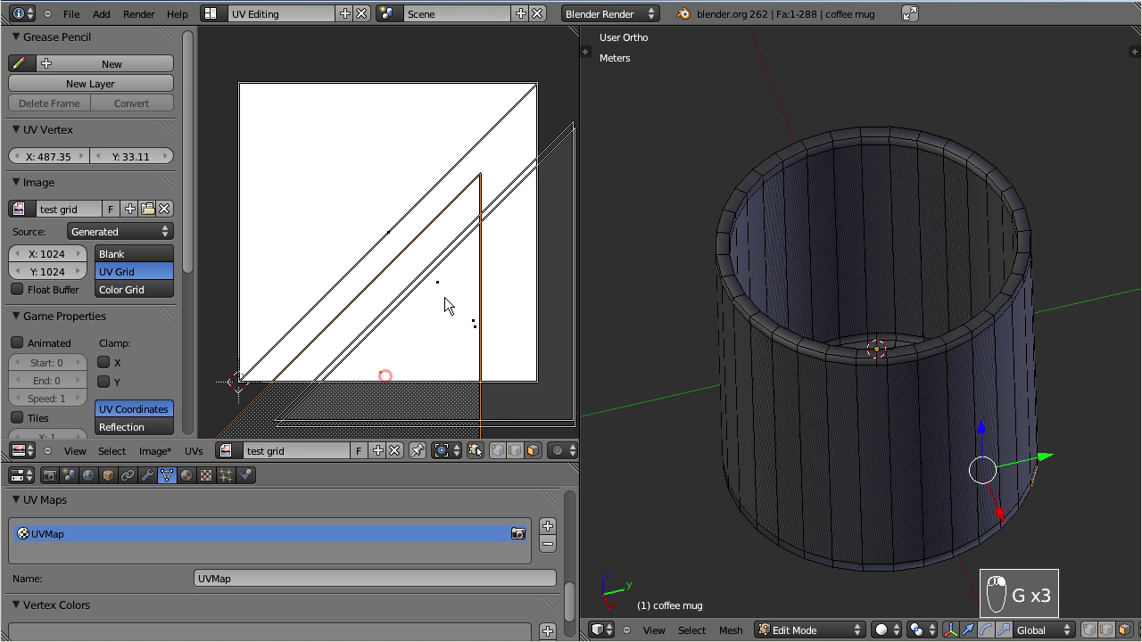
pyautogui.rightClick(442, 293)
pyautogui.press('g')
pyautogui.click(509, 262)
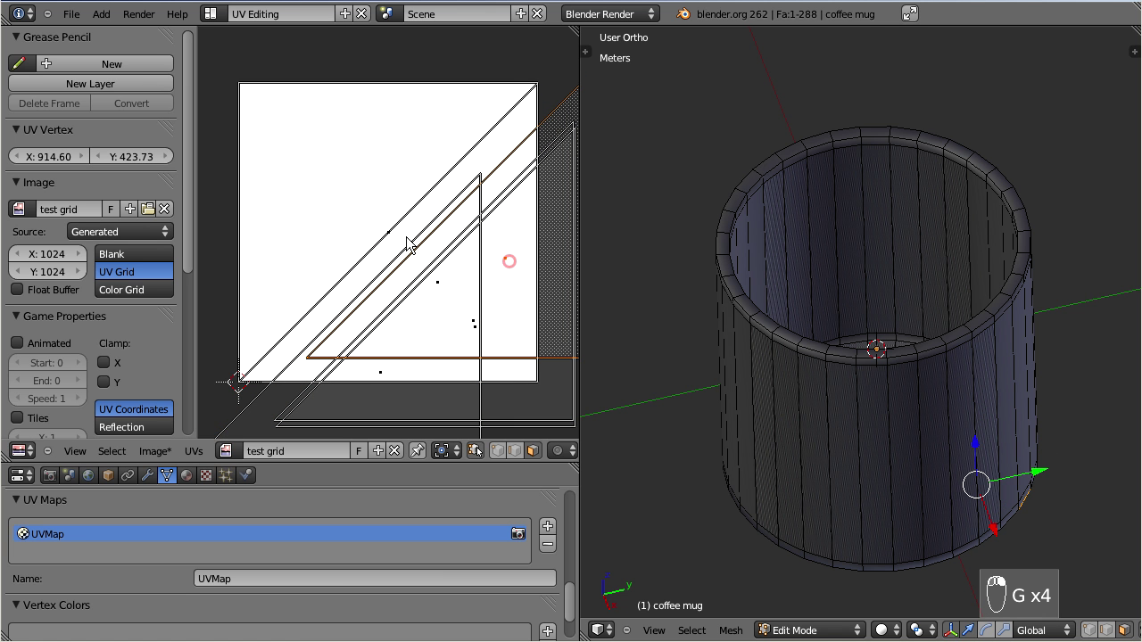
# Move four more UV elements up-left, up-right and down-left into place
pyautogui.rightClick(396, 235)
pyautogui.press('g')
pyautogui.click(336, 170)
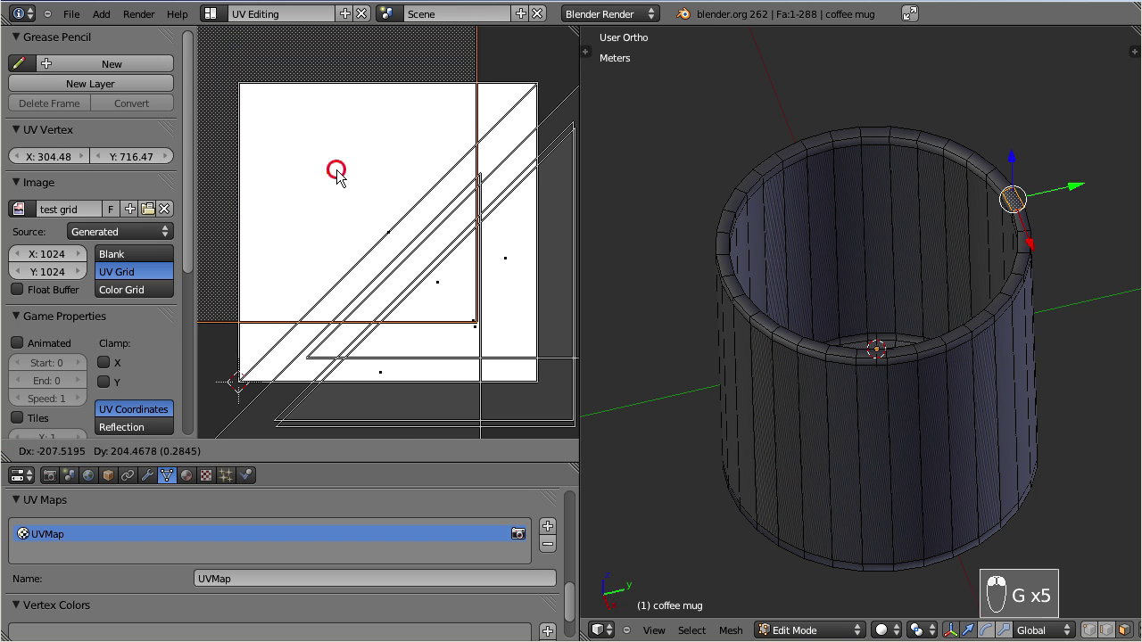
pyautogui.rightClick(390, 236)
pyautogui.press('g')
pyautogui.click(462, 183)
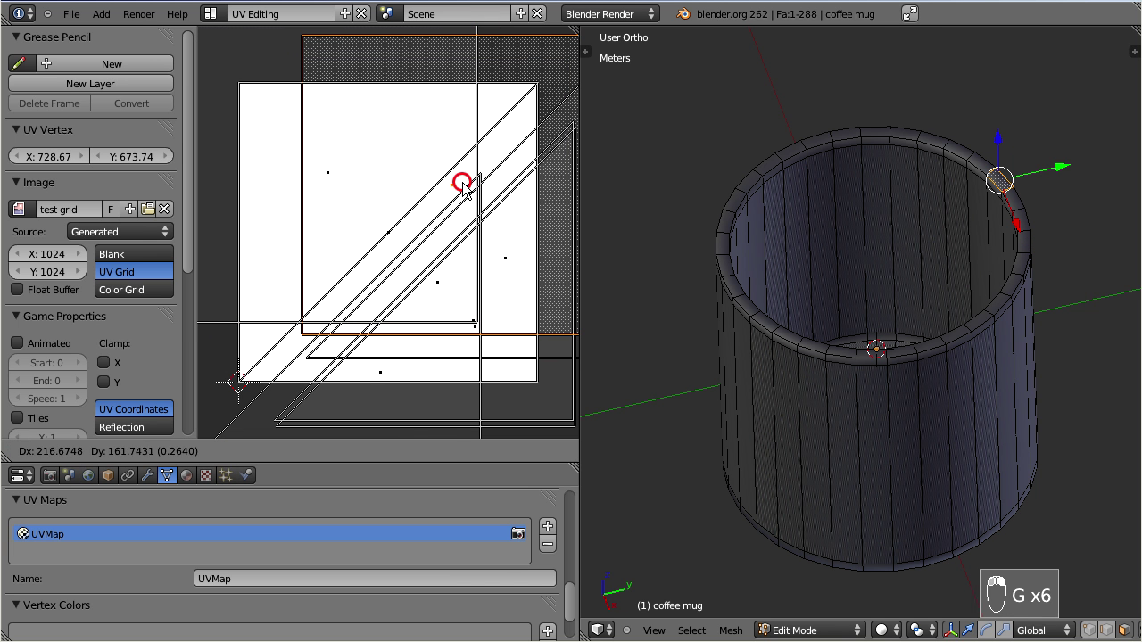
pyautogui.rightClick(396, 237)
pyautogui.press('g')
pyautogui.click(343, 305)
pyautogui.rightClick(395, 237)
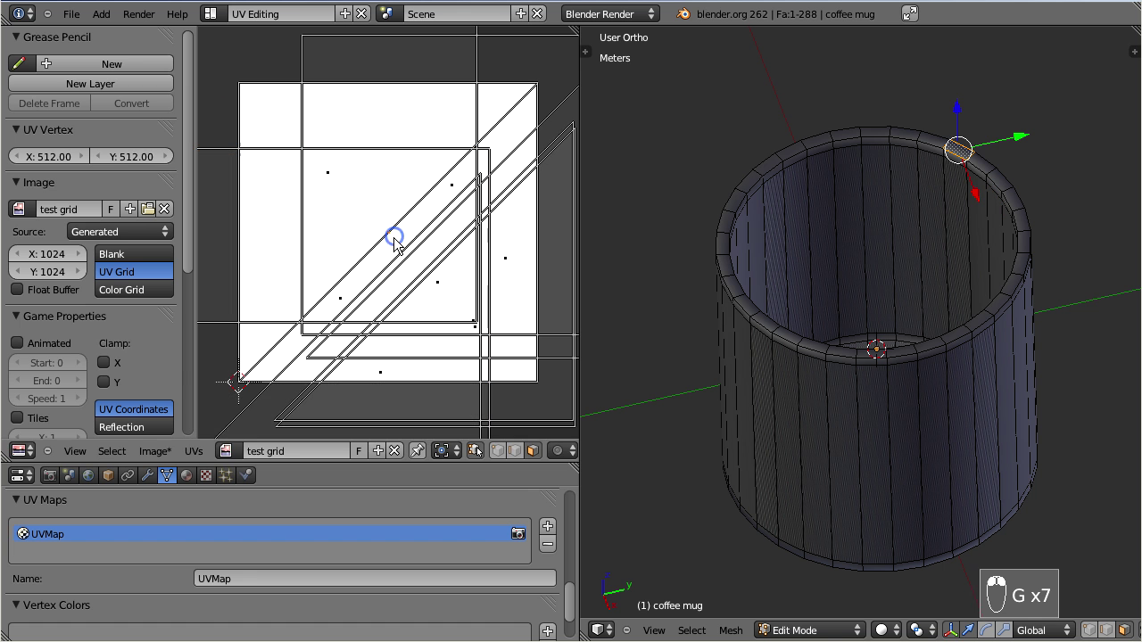
pyautogui.press('g')
pyautogui.click(461, 228)
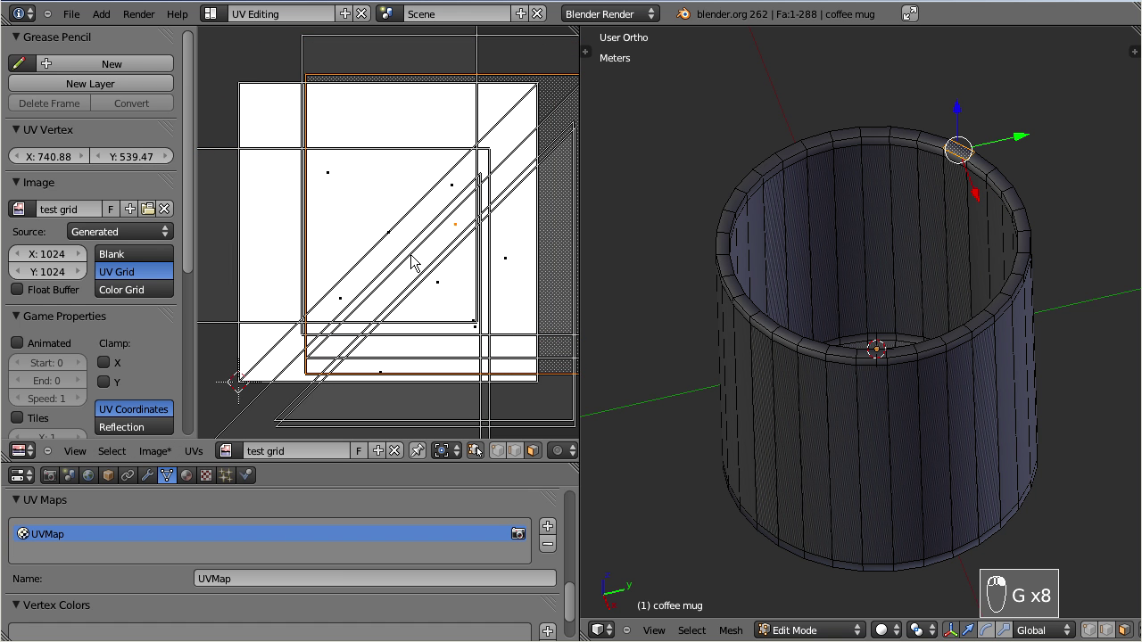
# Toggle UV Sync Selection off in the UV editor header
pyautogui.scroll(-4, 434, 278)
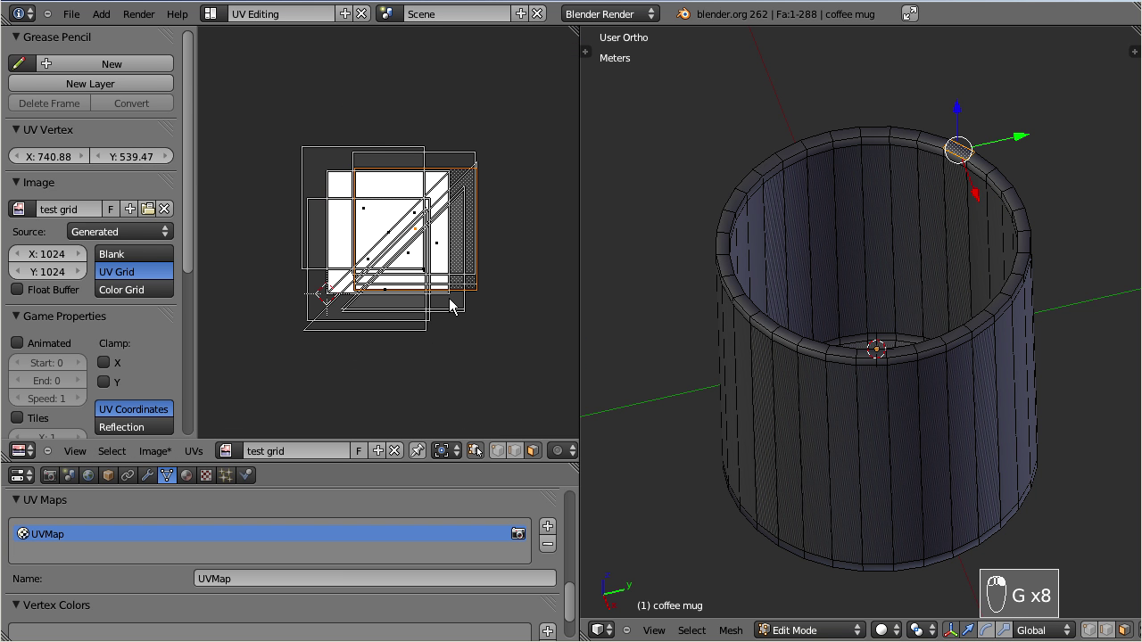
pyautogui.scroll(2, 451, 306)
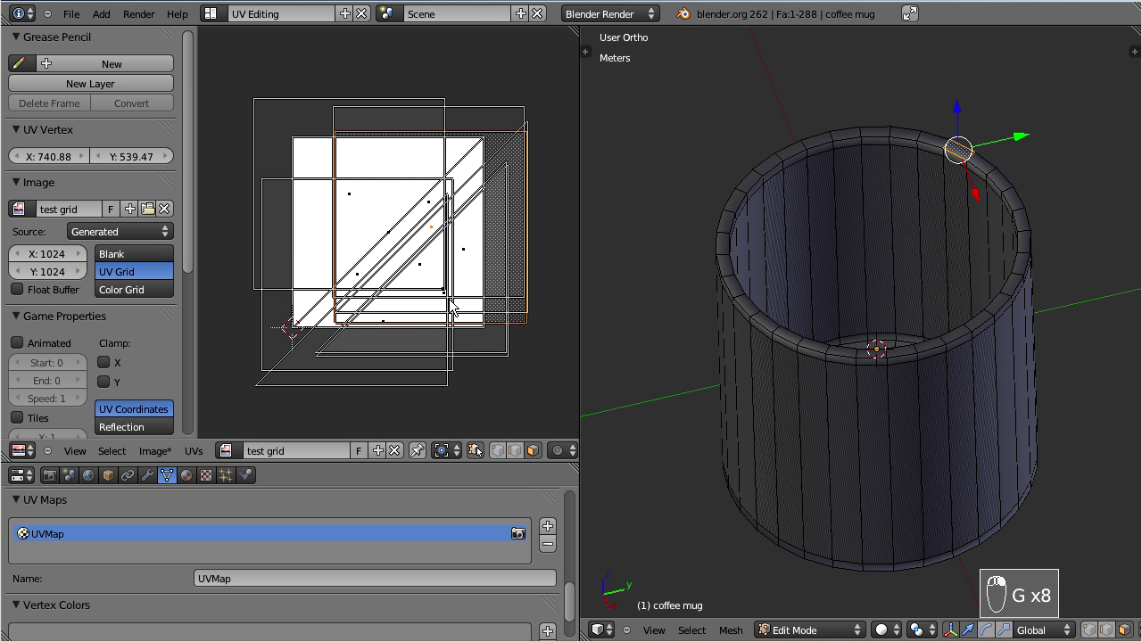
pyautogui.click(474, 451)
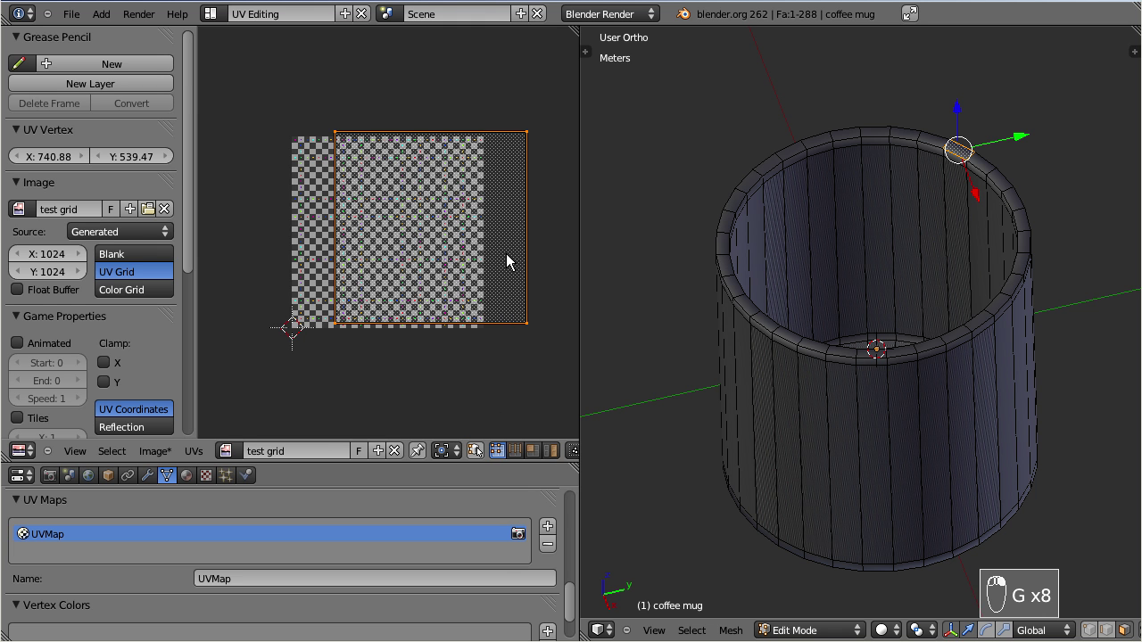
# Select the whole mug and unwrap it with Smart UV Project at default settings
pyautogui.press('a')
pyautogui.press('a')
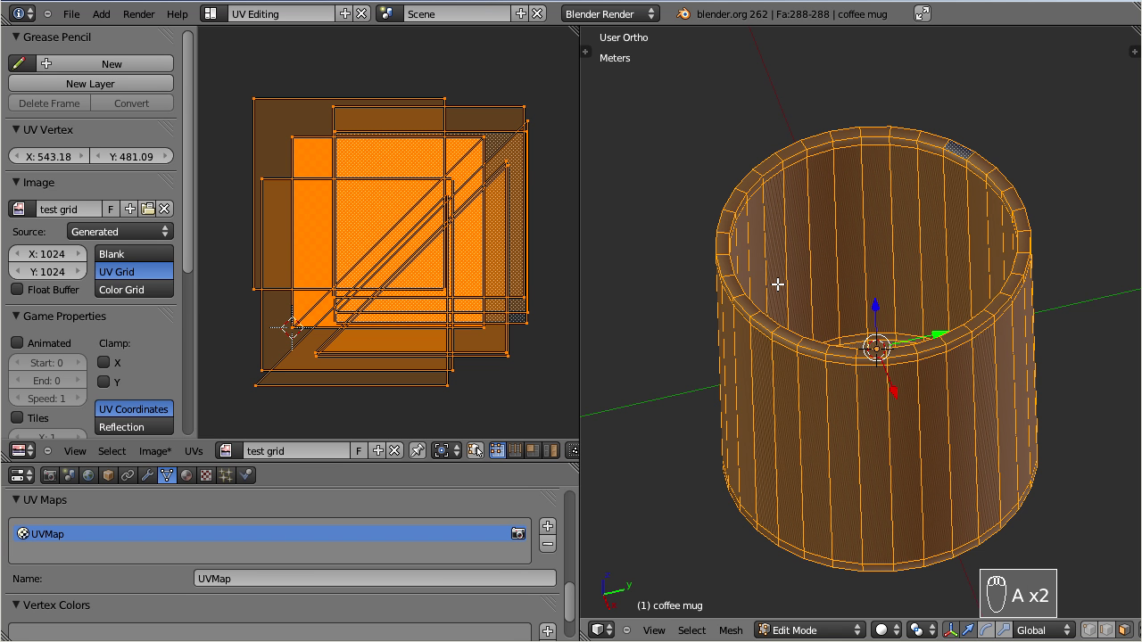
pyautogui.press('u')
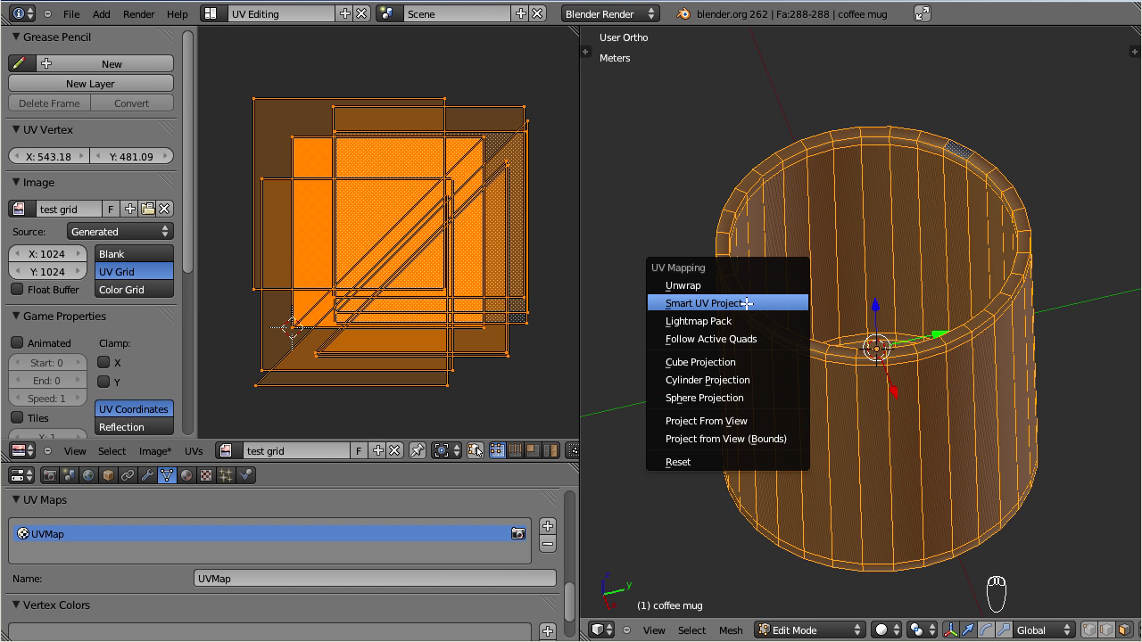
pyautogui.click(755, 303)
pyautogui.click(755, 304)
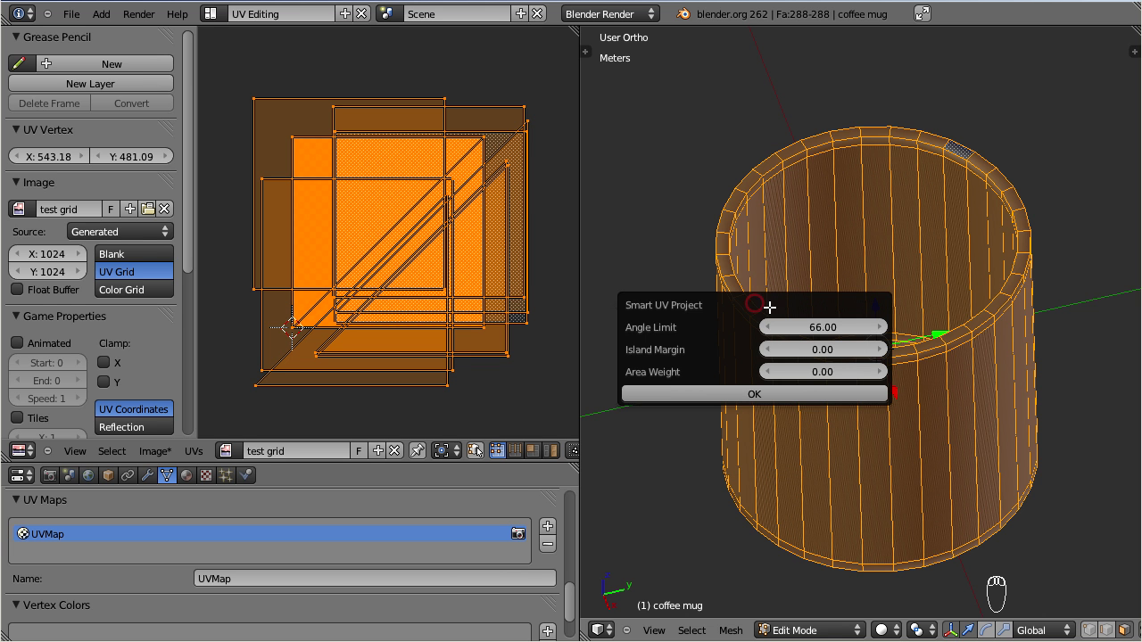
pyautogui.click(734, 394)
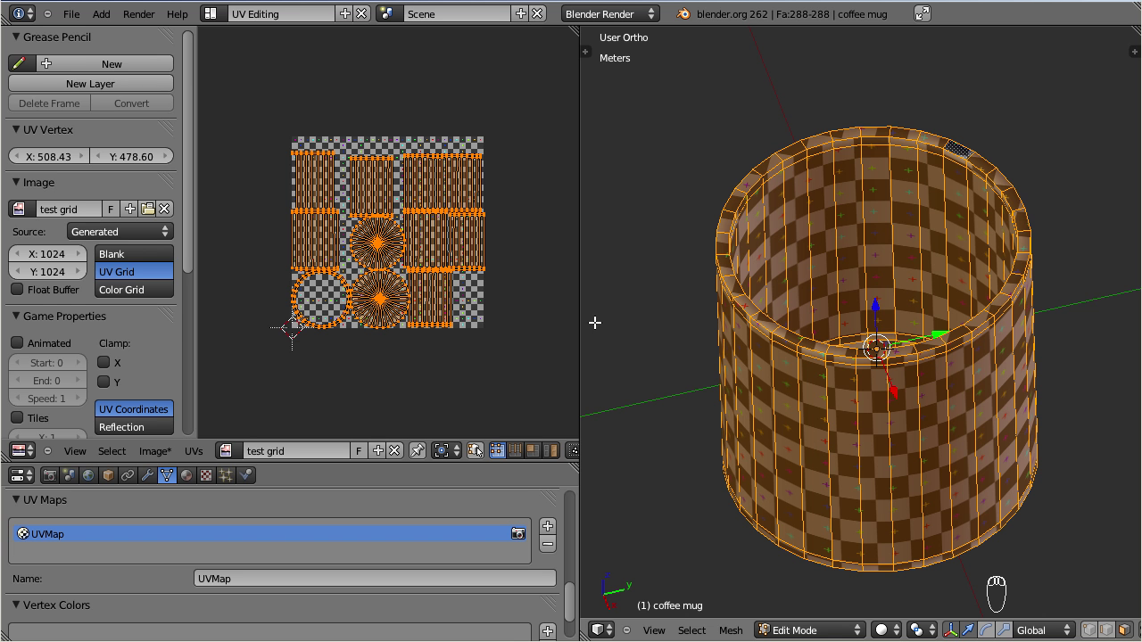
pyautogui.scroll(2, 516, 353)
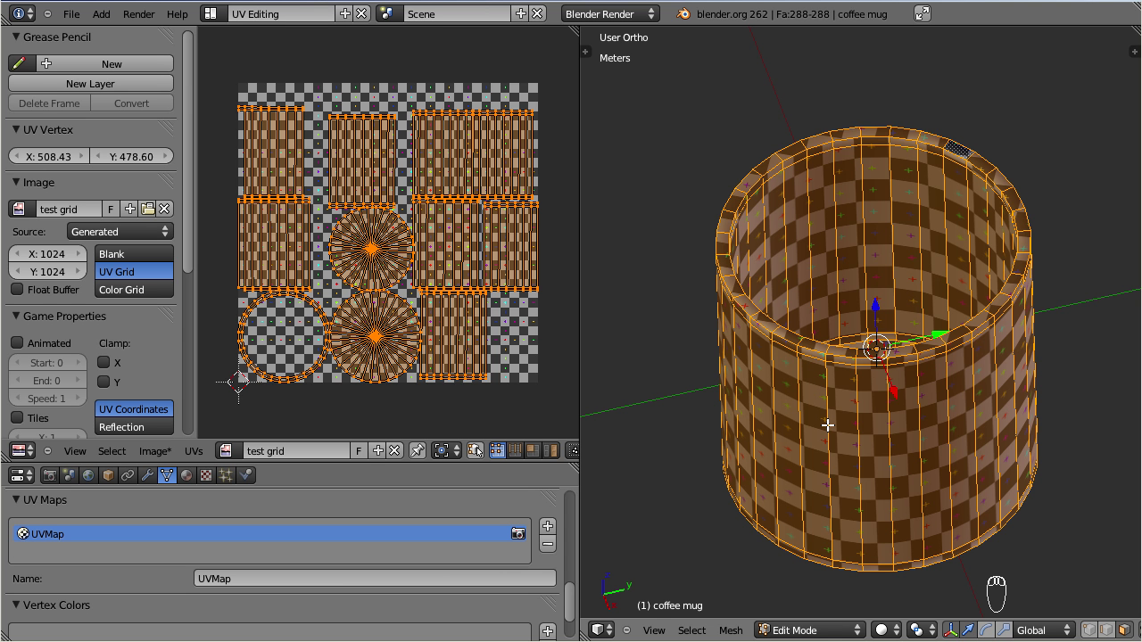
# Frame the mug in the view and switch to edge select mode
pyautogui.press('KP_Decimal')
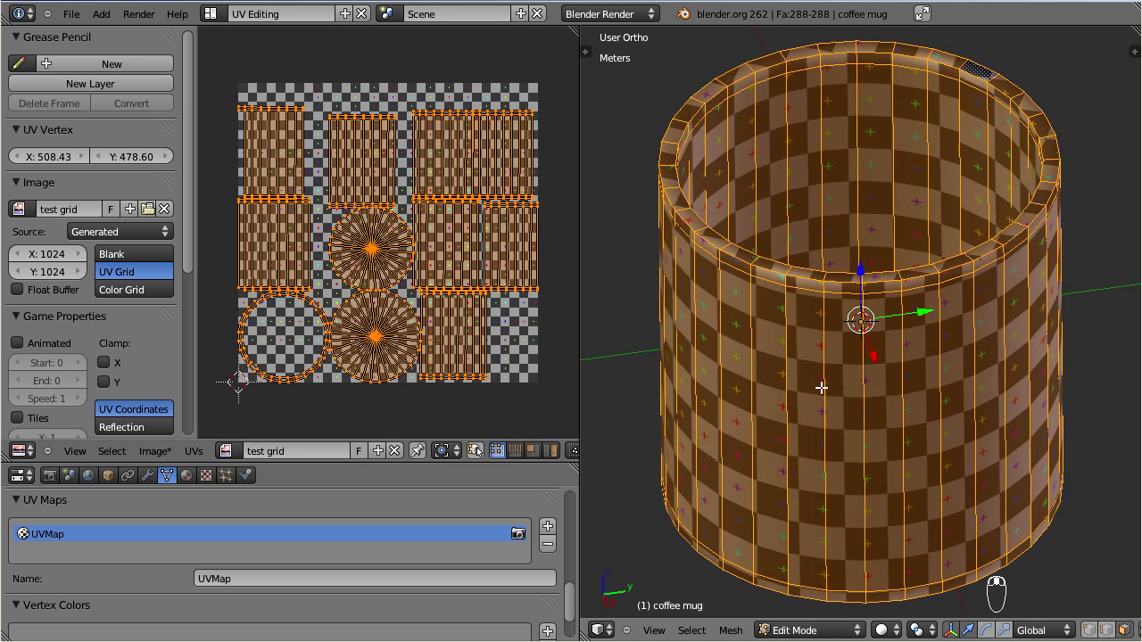
pyautogui.scroll(2, 848, 421)
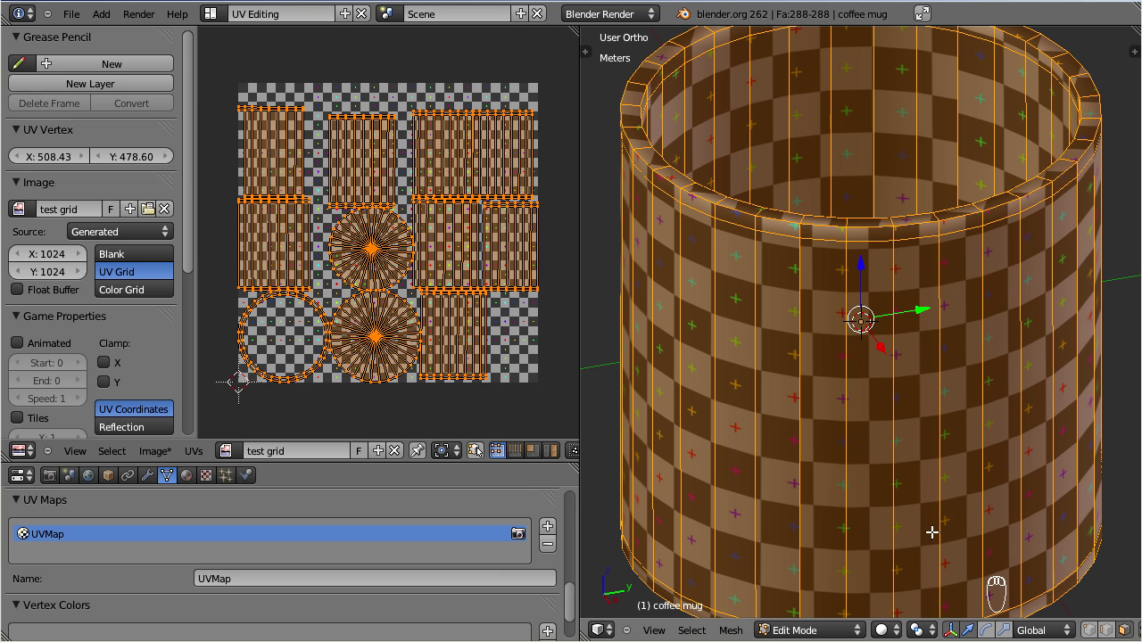
pyautogui.press('2')
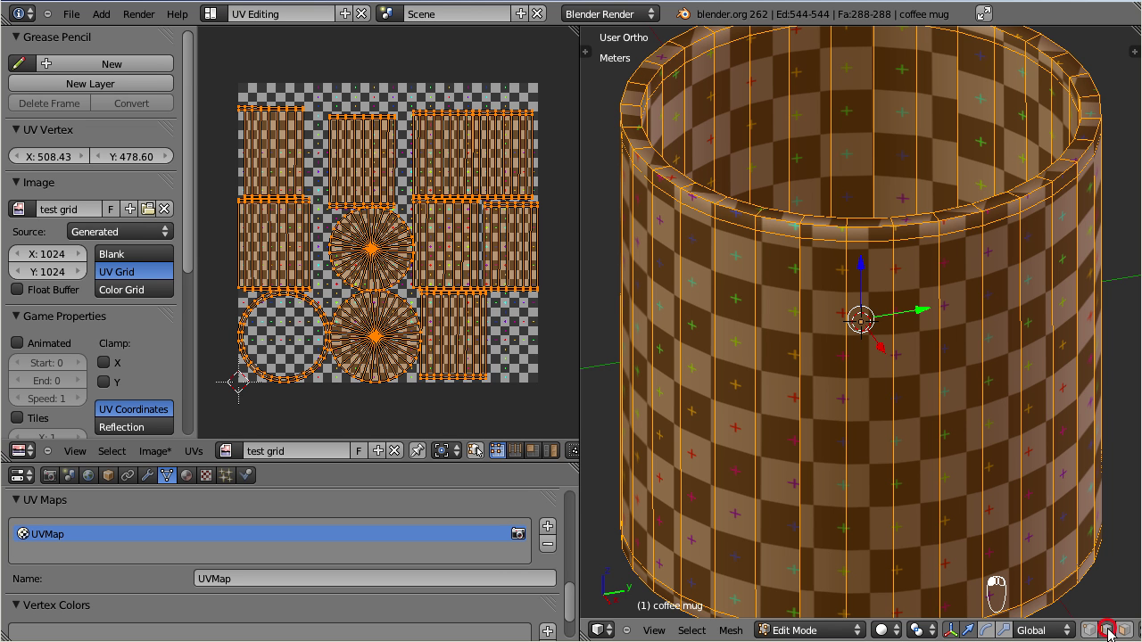
# Orbit around the mug while trying out vertical edge loops on its wall
pyautogui.keyDown('alt'); pyautogui.rightClick(801, 401); pyautogui.keyUp('alt')
pyautogui.moveTo(855, 436); pyautogui.dragTo(851, 439, button='middle')
pyautogui.scroll(-1, 851, 439)
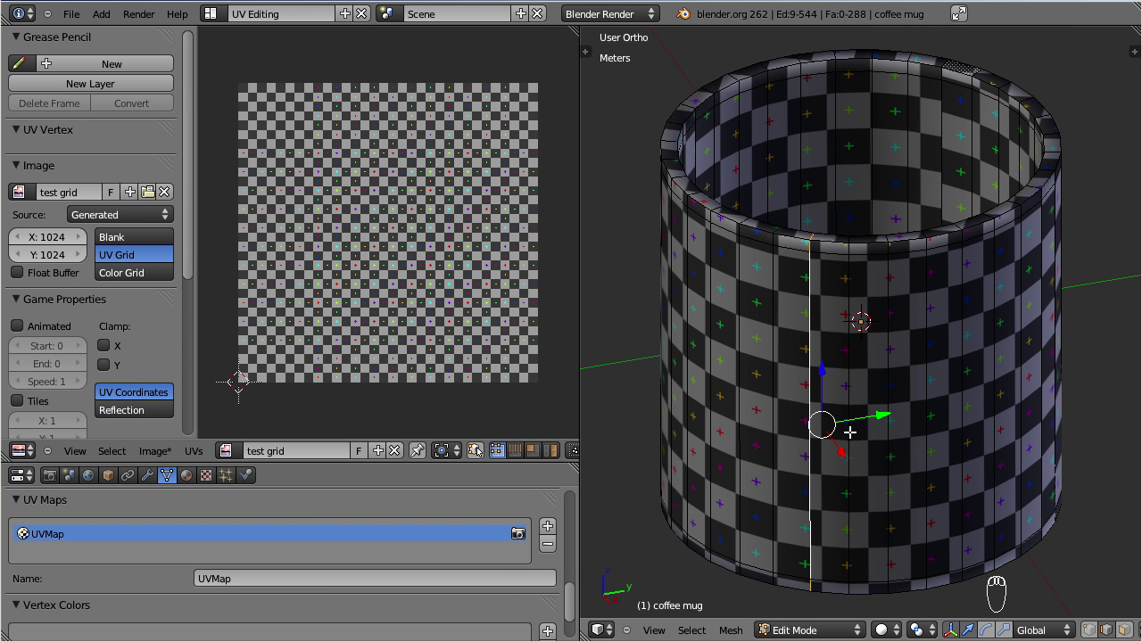
pyautogui.moveTo(880, 460); pyautogui.dragTo(853, 319, button='middle')
pyautogui.scroll(2, 853, 319)
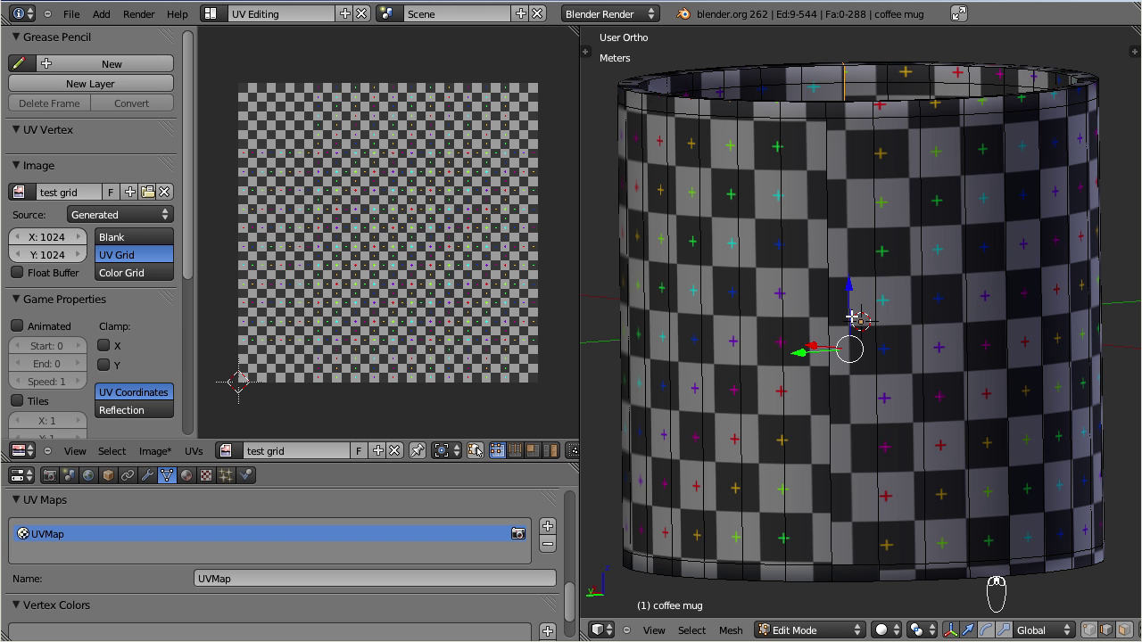
pyautogui.keyDown('alt'); pyautogui.rightClick(823, 256); pyautogui.keyUp('alt')
pyautogui.moveTo(920, 415); pyautogui.dragTo(791, 325, button='middle')
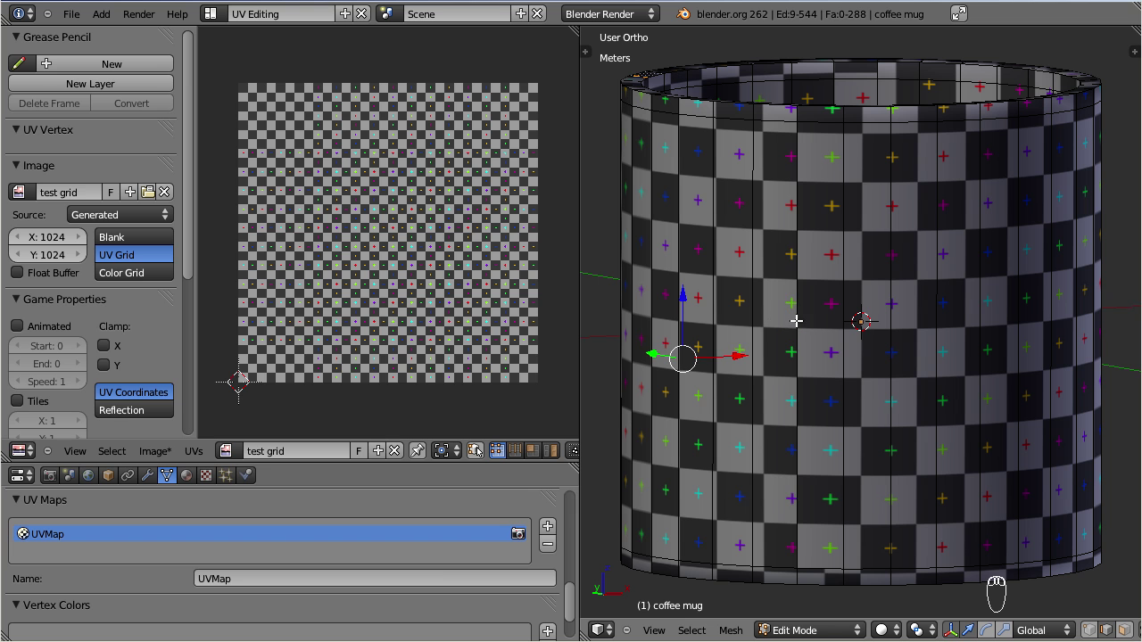
pyautogui.keyDown('alt'); pyautogui.rightClick(796, 321); pyautogui.keyUp('alt')
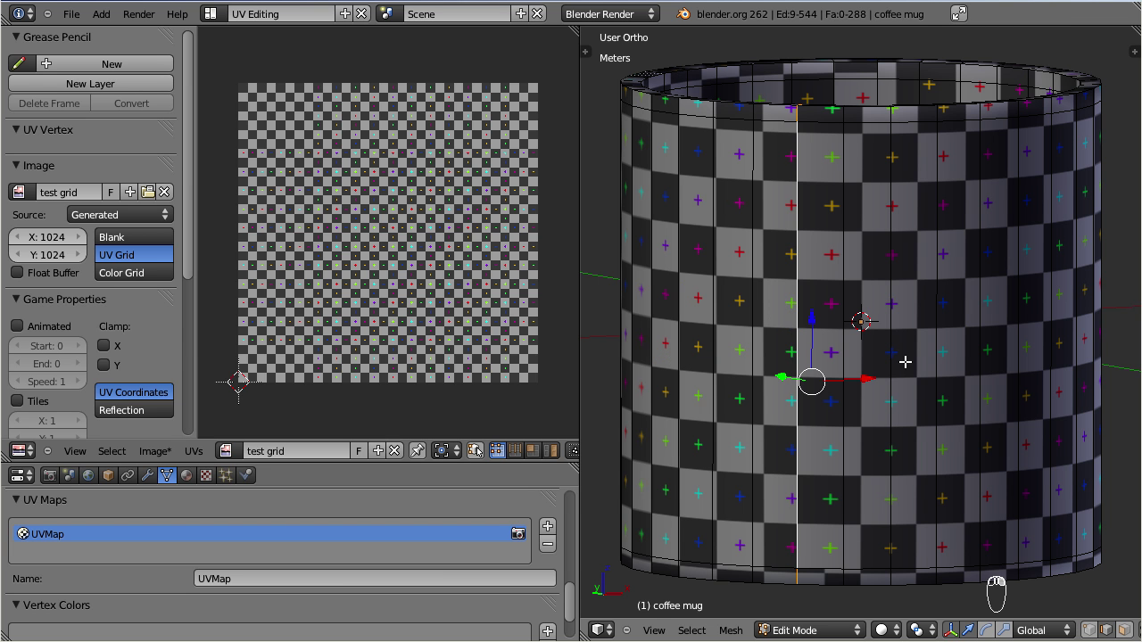
pyautogui.scroll(-3, 905, 361)
pyautogui.moveTo(906, 361); pyautogui.dragTo(840, 368, button='middle')
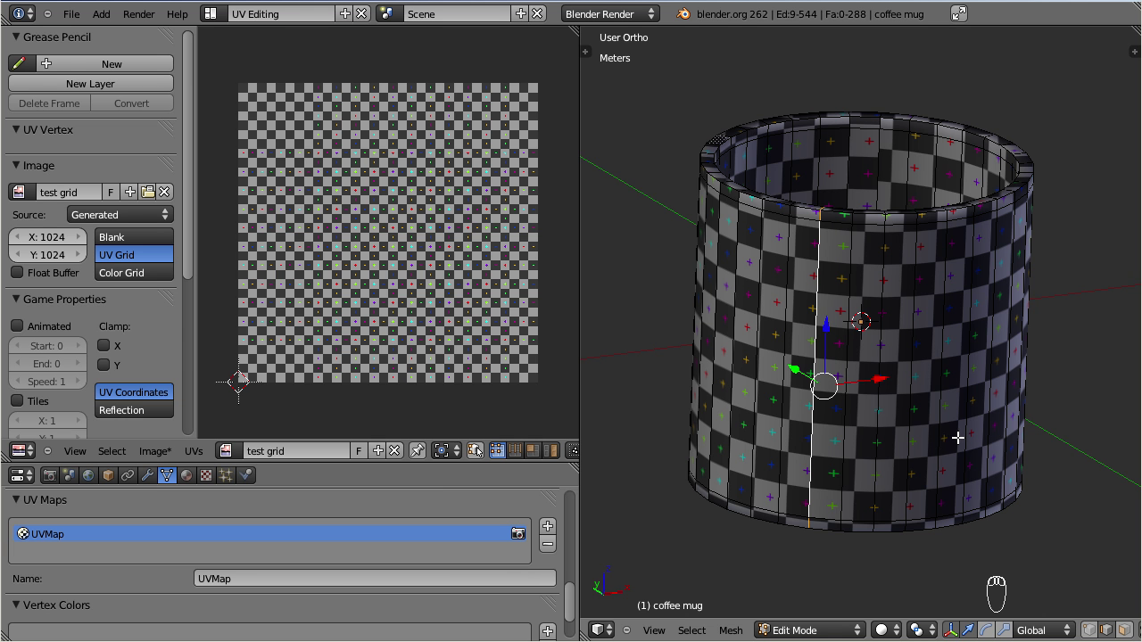
pyautogui.moveTo(957, 438); pyautogui.dragTo(964, 431, button='middle')
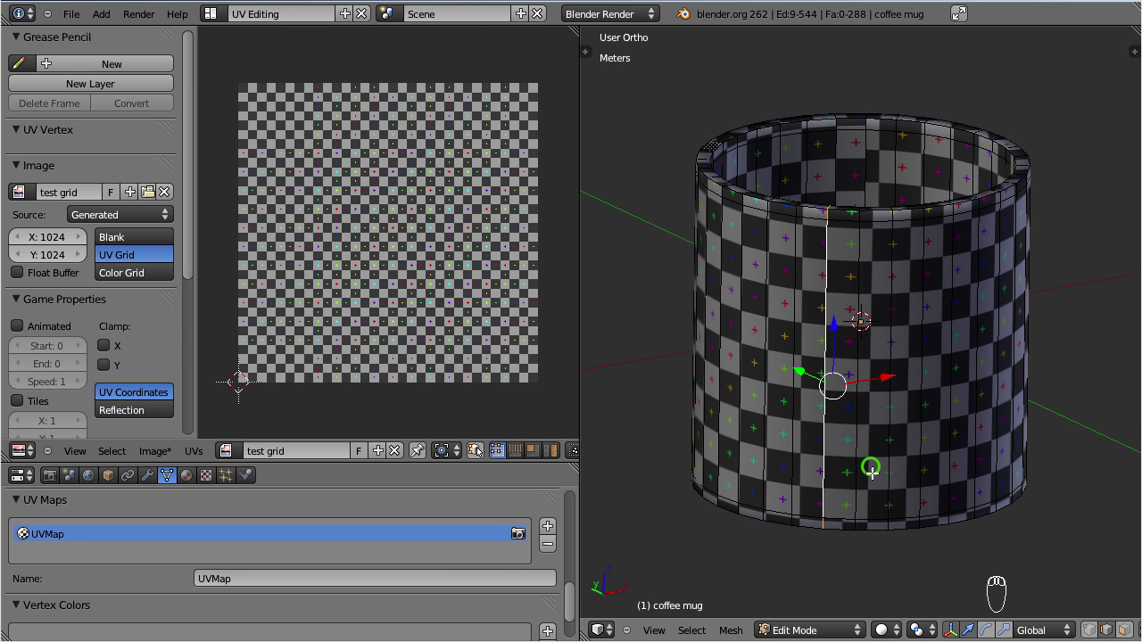
pyautogui.moveTo(871, 469); pyautogui.dragTo(969, 509, button='middle')
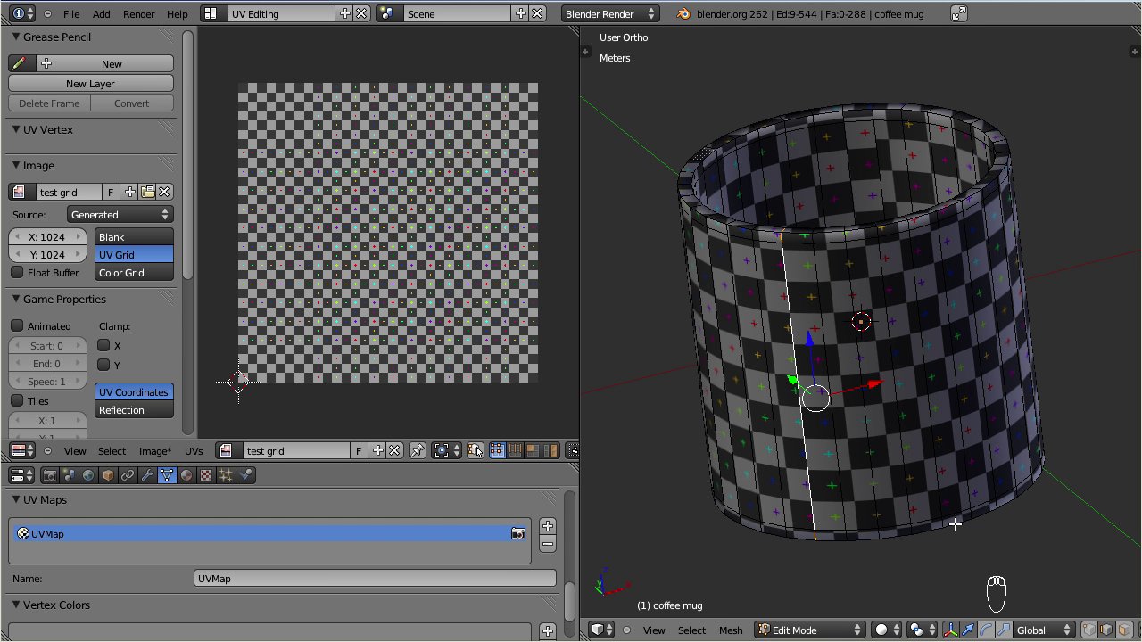
# Mark the mug's bottom rim edge loop as a seam
pyautogui.keyDown('alt'); pyautogui.rightClick(956, 525); pyautogui.keyUp('alt')
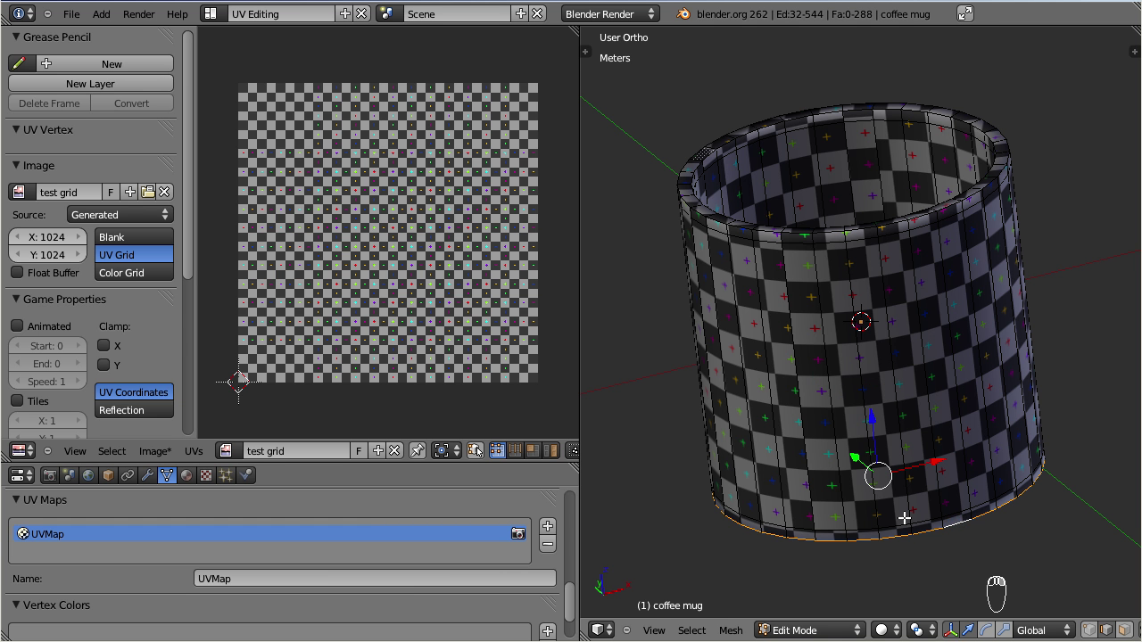
pyautogui.moveTo(868, 520); pyautogui.dragTo(855, 378, button='middle')
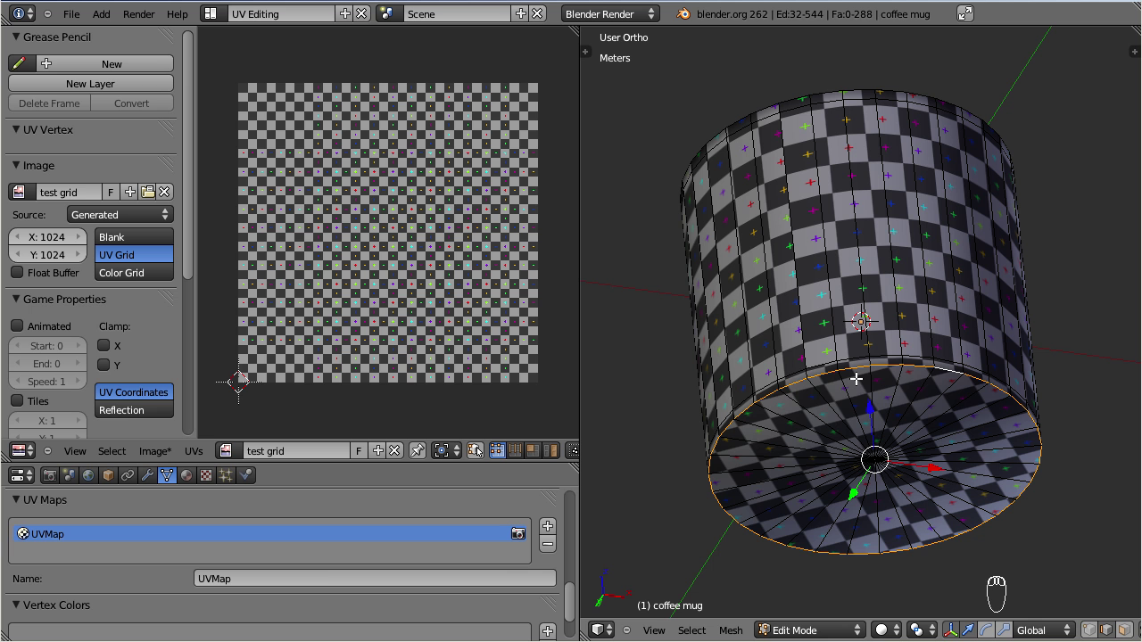
pyautogui.hotkey('ctrl', 'e')
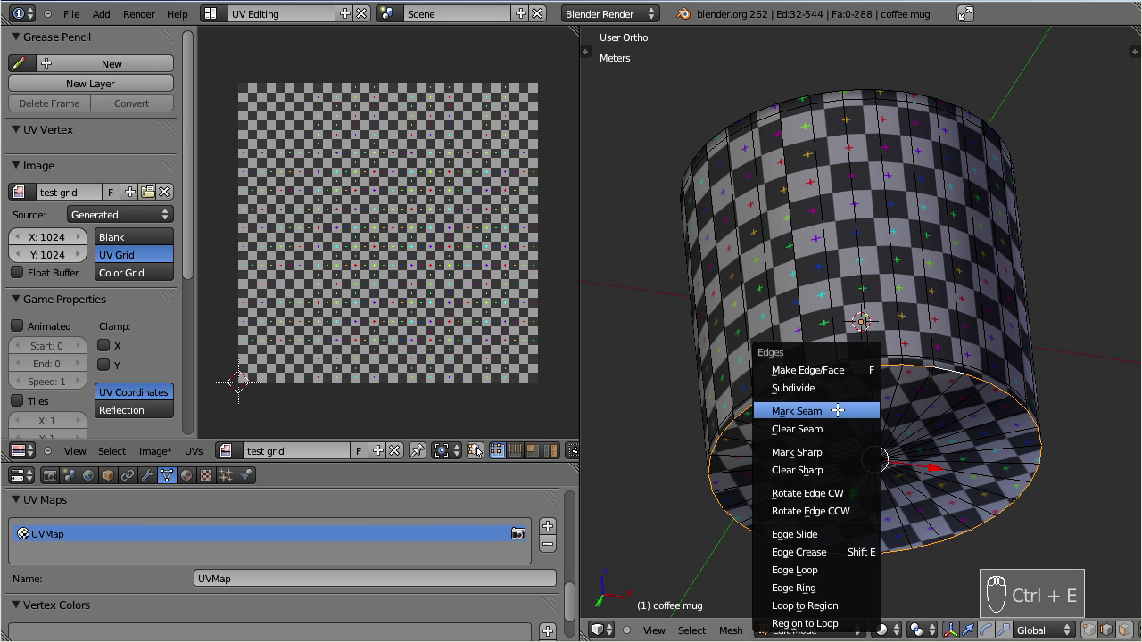
pyautogui.click(837, 412)
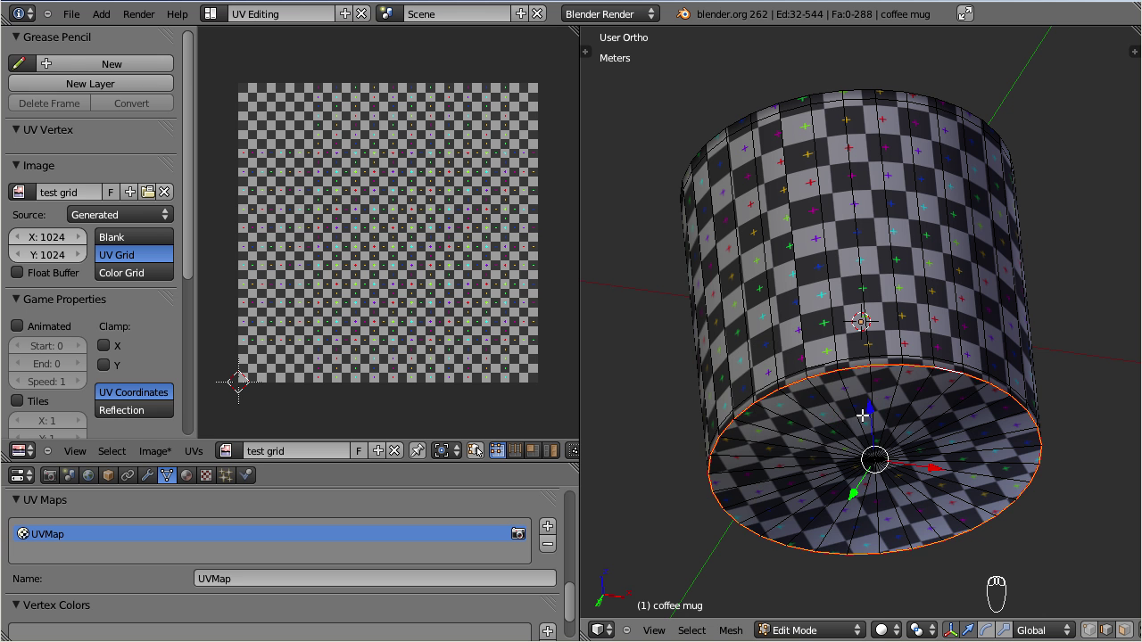
# Mark the inner bottom edge loop, where wall meets floor, as a seam
pyautogui.scroll(1, 968, 441)
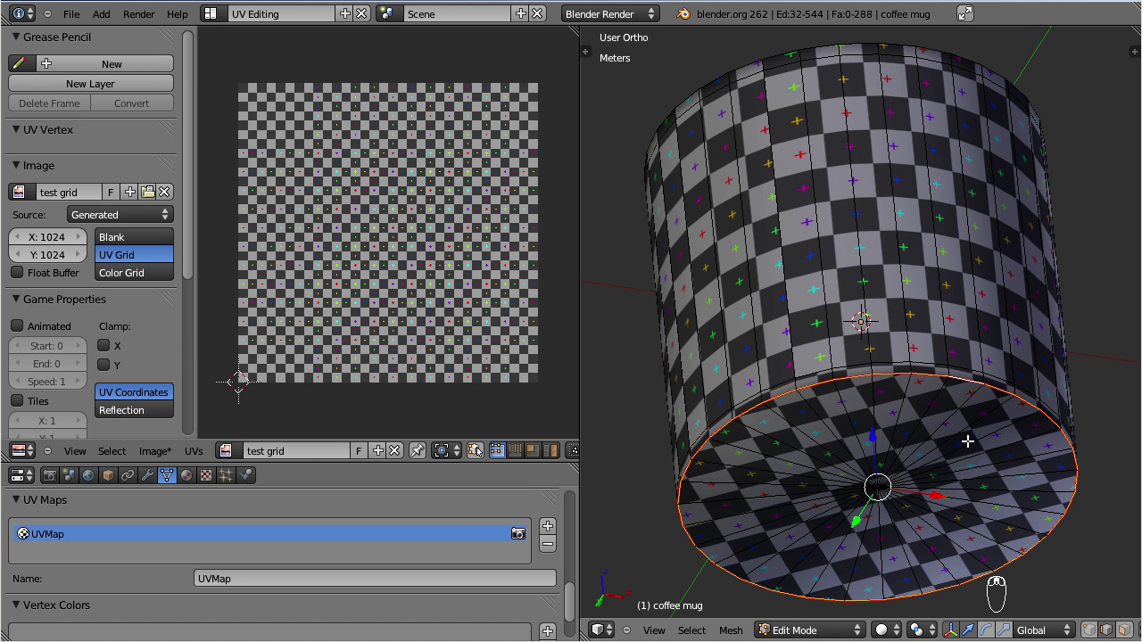
pyautogui.moveTo(913, 357); pyautogui.dragTo(920, 334, button='middle')
pyautogui.scroll(2, 911, 390)
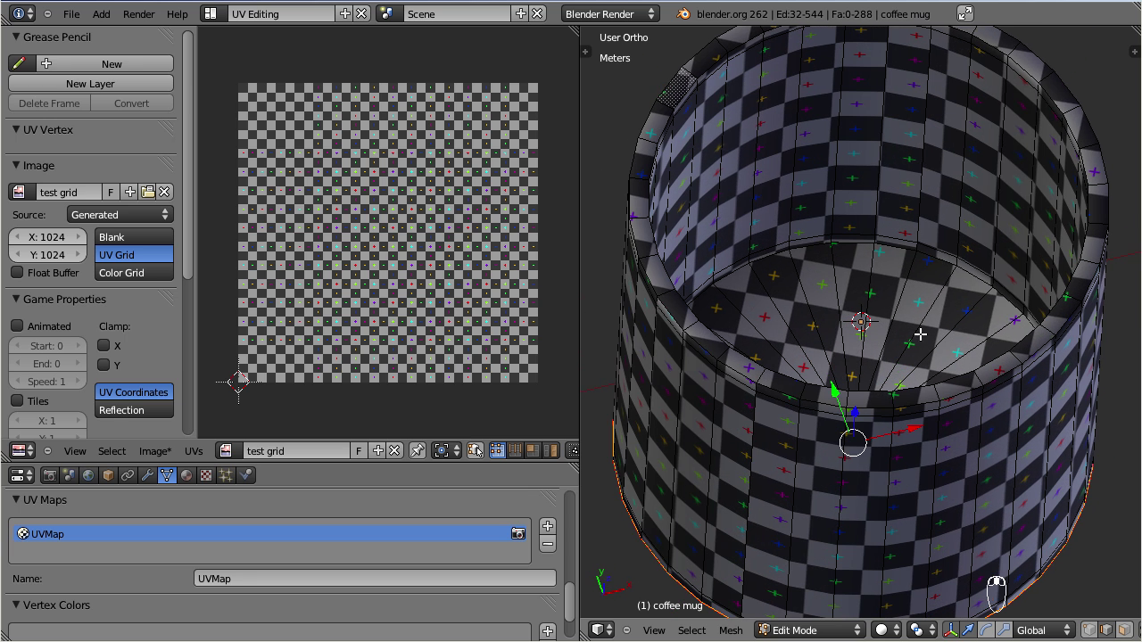
pyautogui.keyDown('alt'); pyautogui.rightClick(945, 258); pyautogui.keyUp('alt')
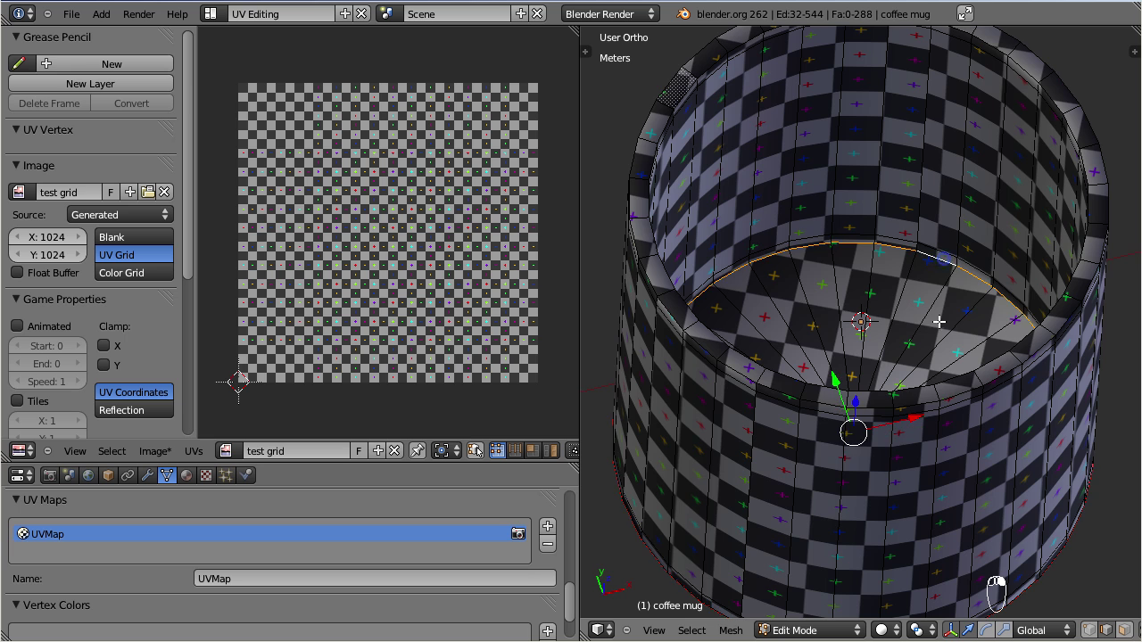
pyautogui.moveTo(926, 325); pyautogui.dragTo(889, 367, button='middle')
pyautogui.hotkey('ctrl', 'e')
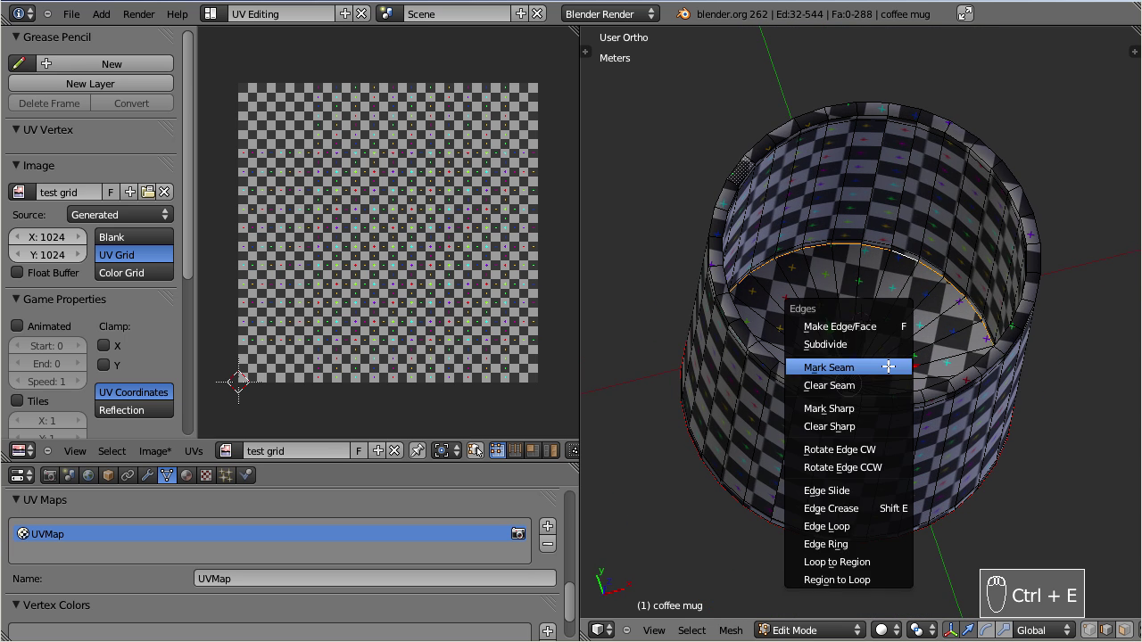
pyautogui.click(889, 367)
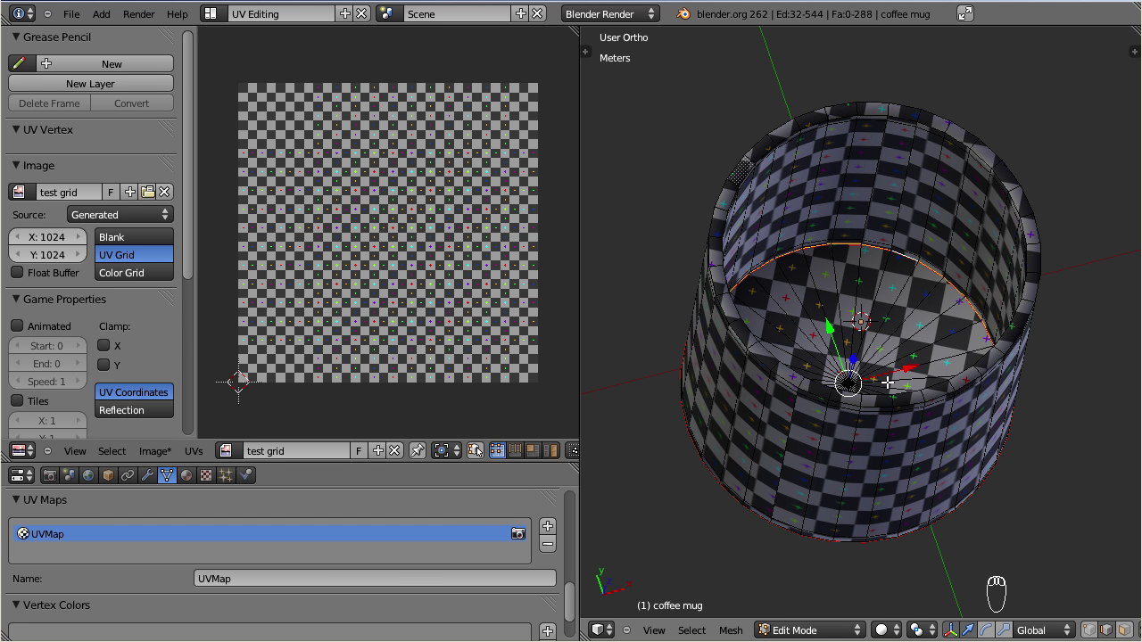
pyautogui.moveTo(934, 412); pyautogui.dragTo(874, 268, button='middle')
# Select all and Unwrap the mug into one large radial disc plus two small circles
pyautogui.press('a')
pyautogui.press('a')
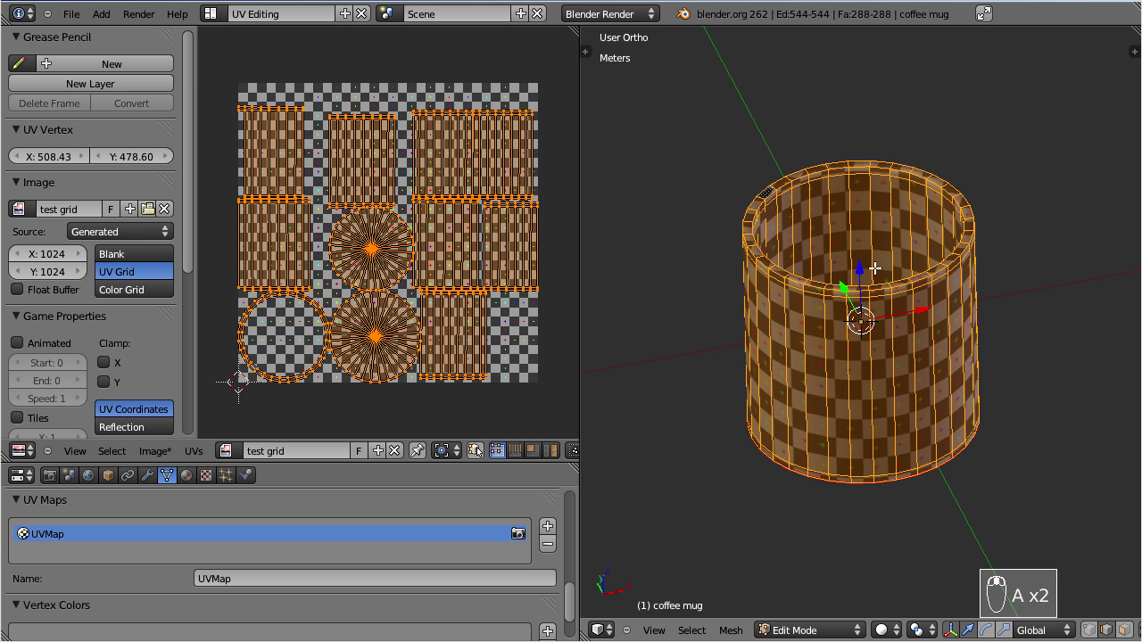
pyautogui.press('u')
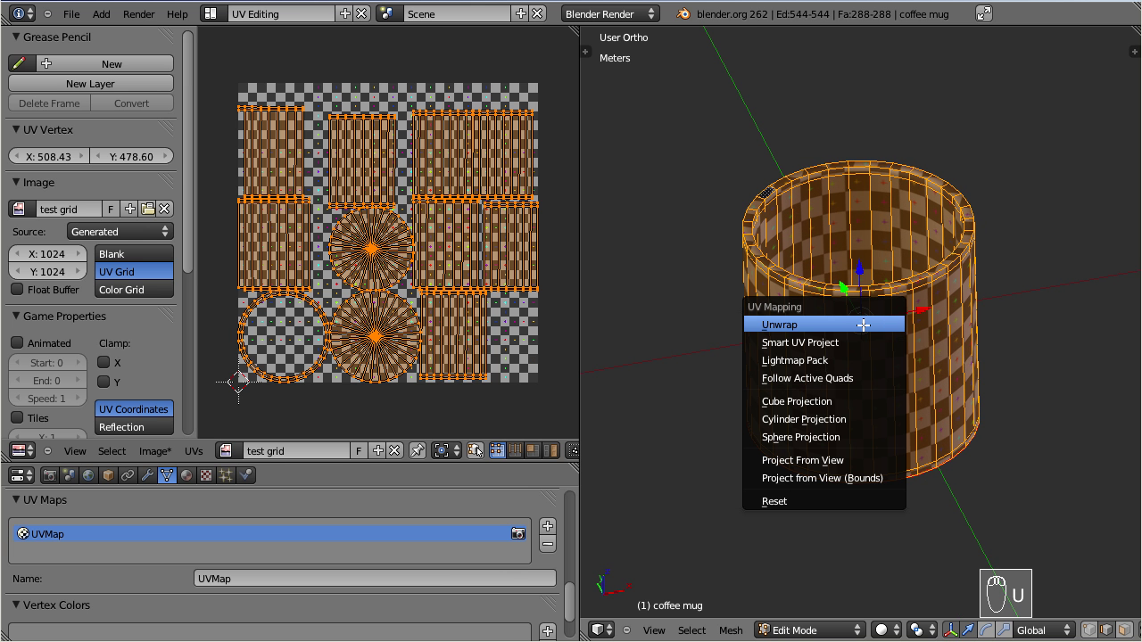
pyautogui.click(864, 325)
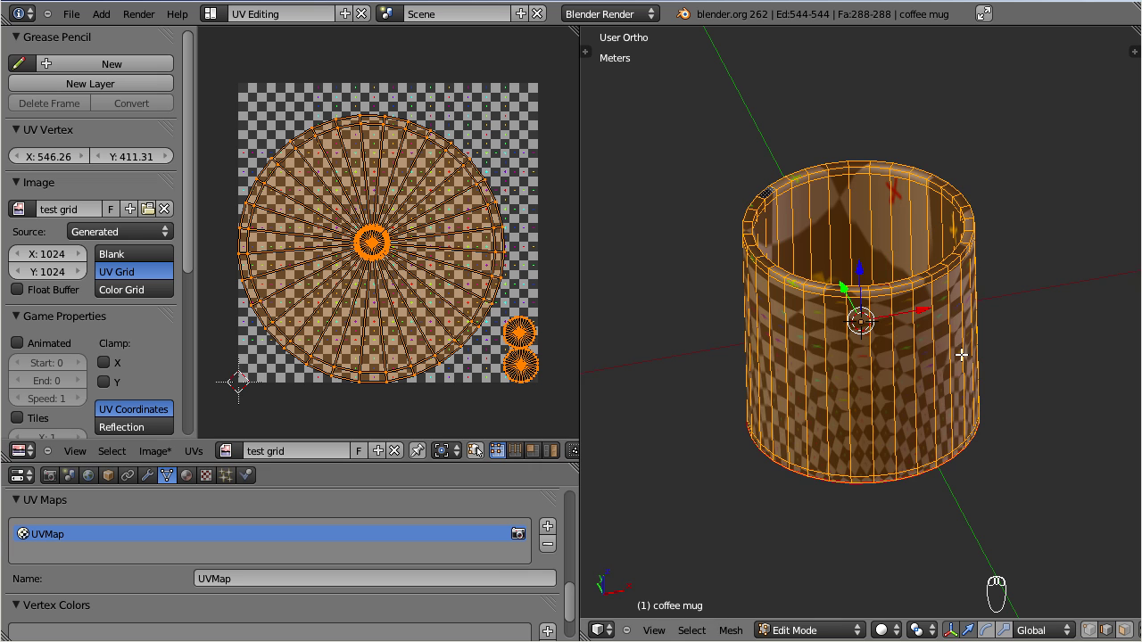
pyautogui.moveTo(852, 354); pyautogui.dragTo(882, 224, button='middle')
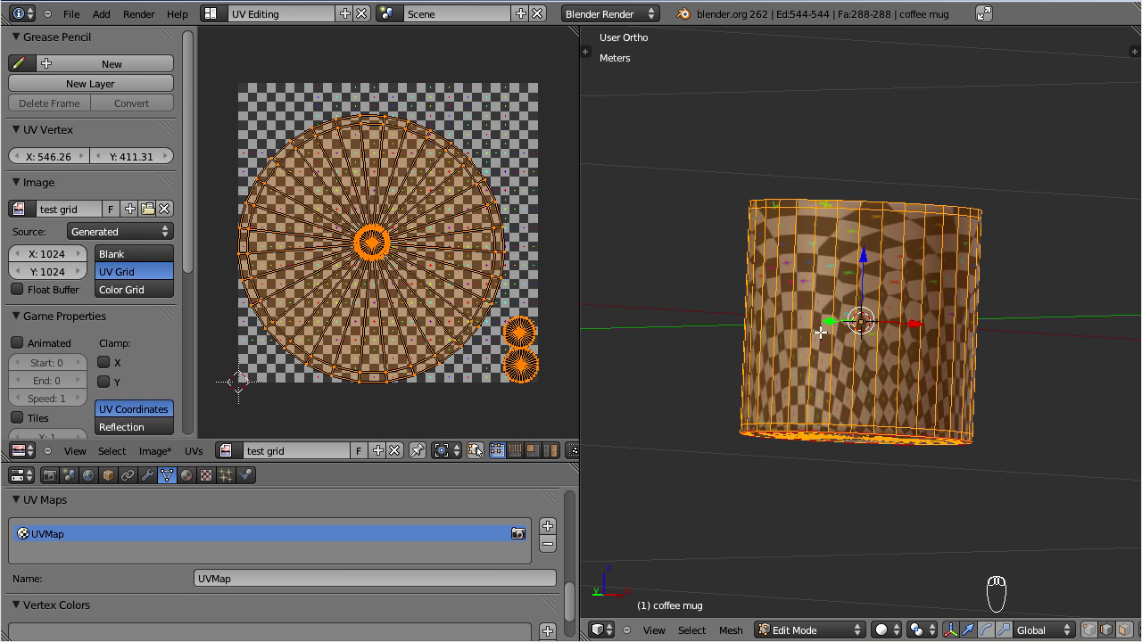
pyautogui.moveTo(821, 335); pyautogui.dragTo(727, 555, button='middle')
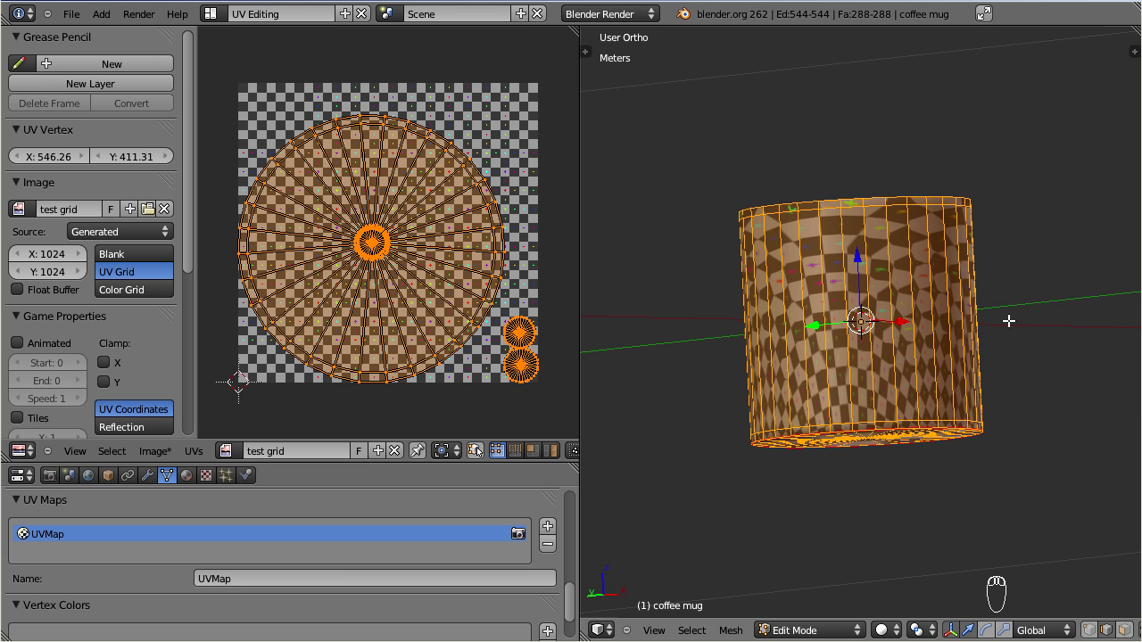
# Mark a single vertical edge down the mug wall as a seam
pyautogui.press('KP_1')
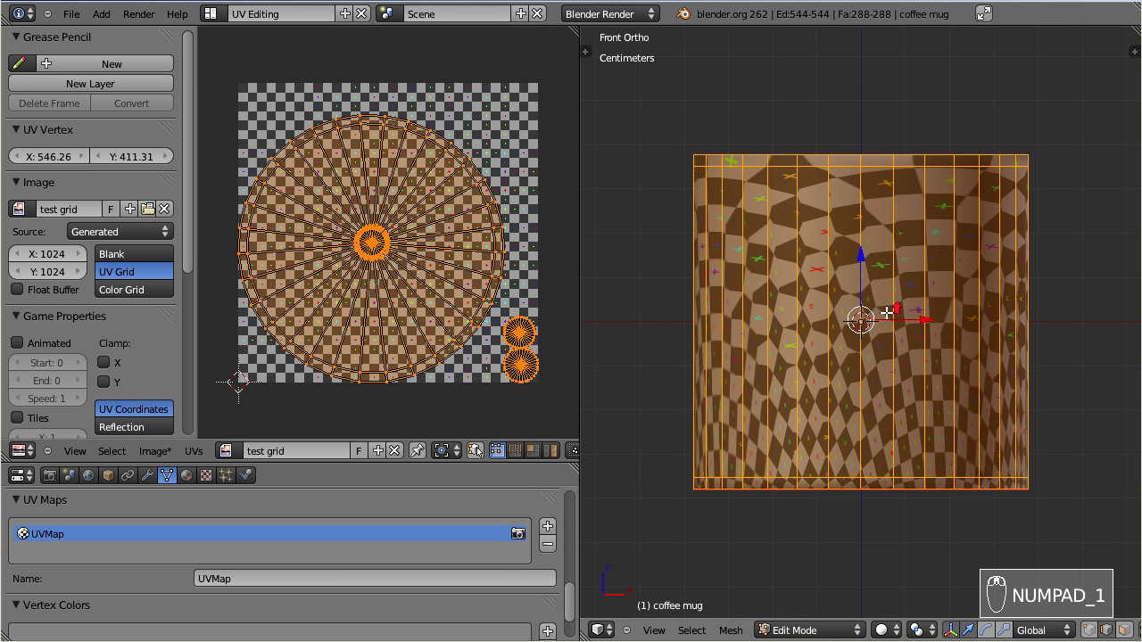
pyautogui.rightClick(858, 229)
pyautogui.moveTo(857, 230); pyautogui.dragTo(859, 283, button='middle')
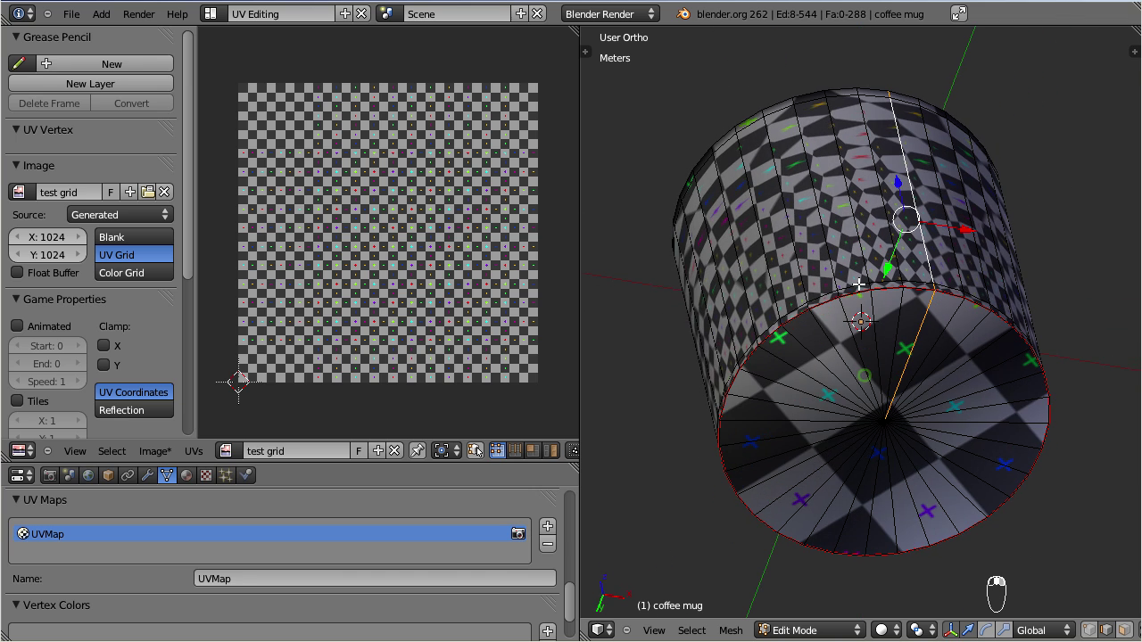
pyautogui.keyDown('shift'); pyautogui.rightClick(919, 330); pyautogui.keyUp('shift')
pyautogui.moveTo(919, 330); pyautogui.dragTo(853, 380, button='middle')
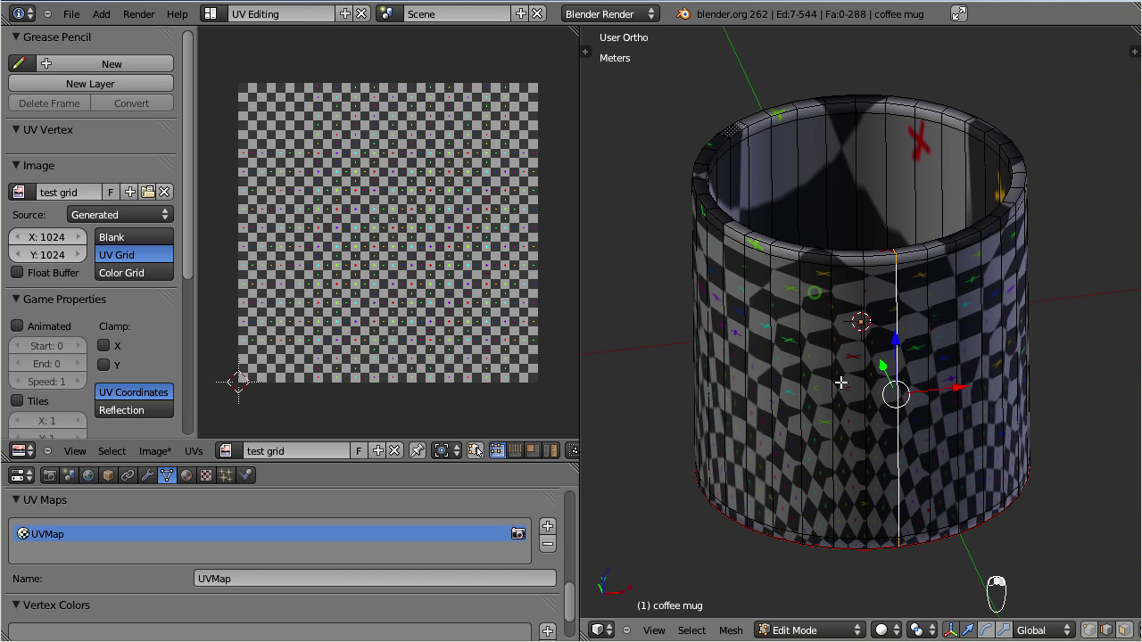
pyautogui.hotkey('ctrl', 'e')
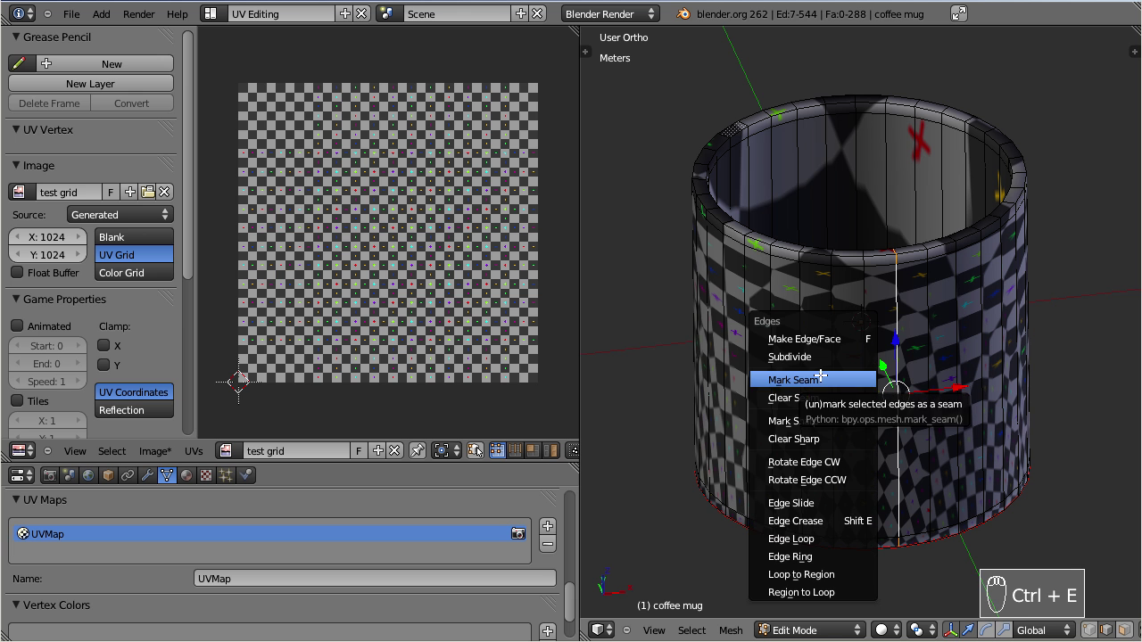
pyautogui.click(819, 378)
# Select the whole mug and unwrap it along the new seams
pyautogui.scroll(-2, 860, 389)
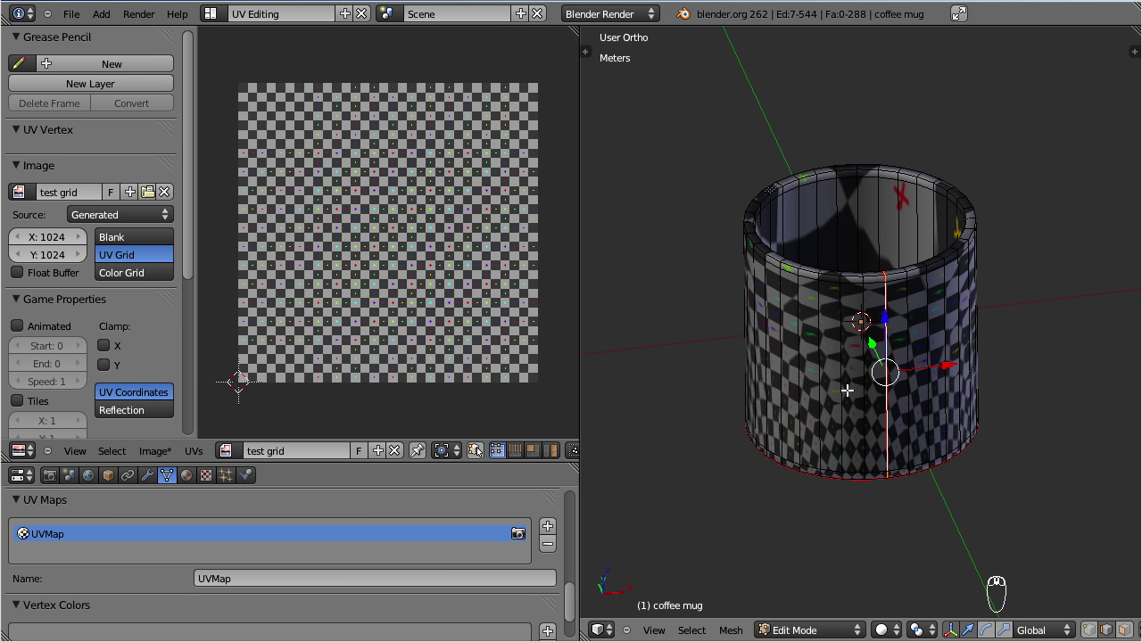
pyautogui.press('a')
pyautogui.press('a')
pyautogui.press('u')
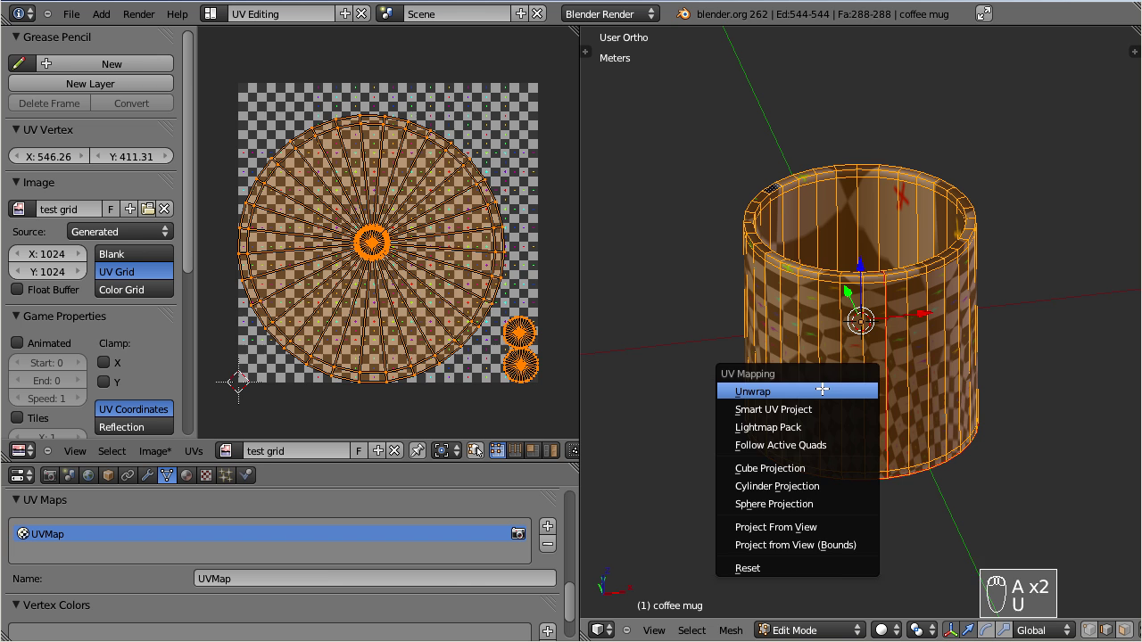
pyautogui.click(822, 390)
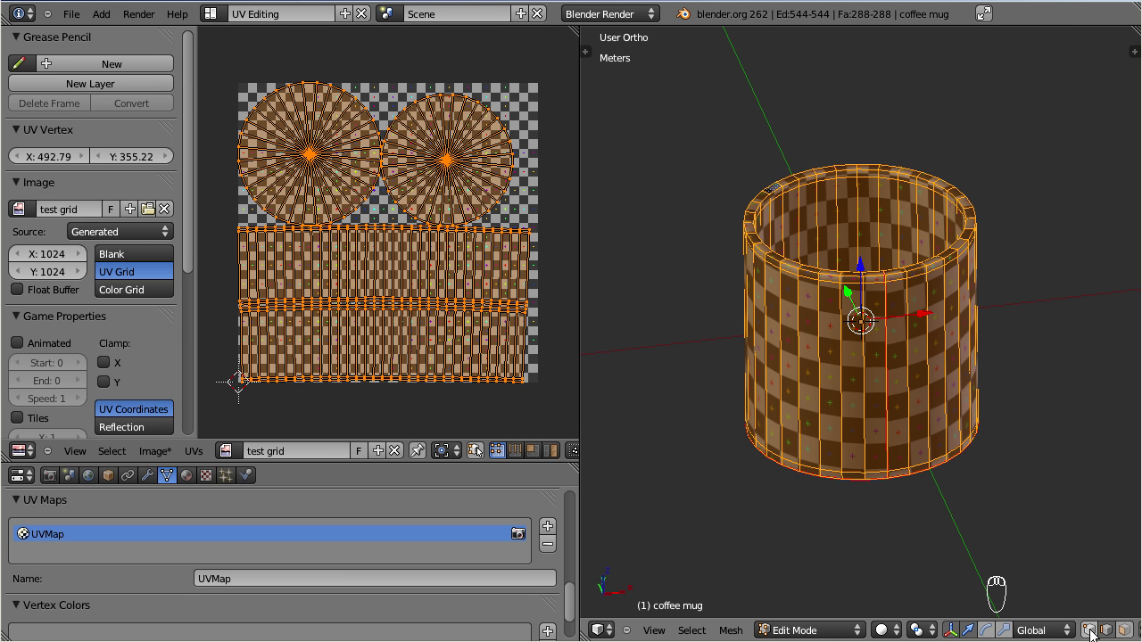
# Deselect the centre vertices of both caps so only the wall stays selected
pyautogui.scroll(1, 860, 347)
pyautogui.moveTo(859, 347); pyautogui.dragTo(856, 486, button='middle')
pyautogui.keyDown('shift'); pyautogui.rightClick(866, 347); pyautogui.keyUp('shift')
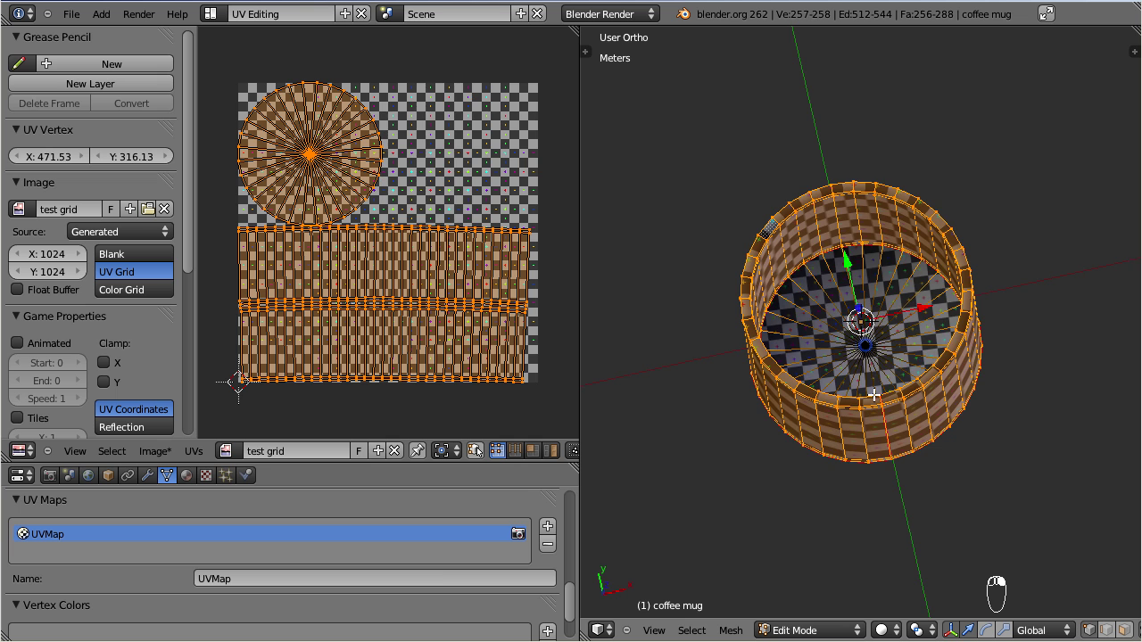
pyautogui.moveTo(866, 347); pyautogui.dragTo(865, 414, button='middle')
pyautogui.keyDown('shift'); pyautogui.rightClick(867, 407); pyautogui.keyUp('shift')
pyautogui.click(884, 265)
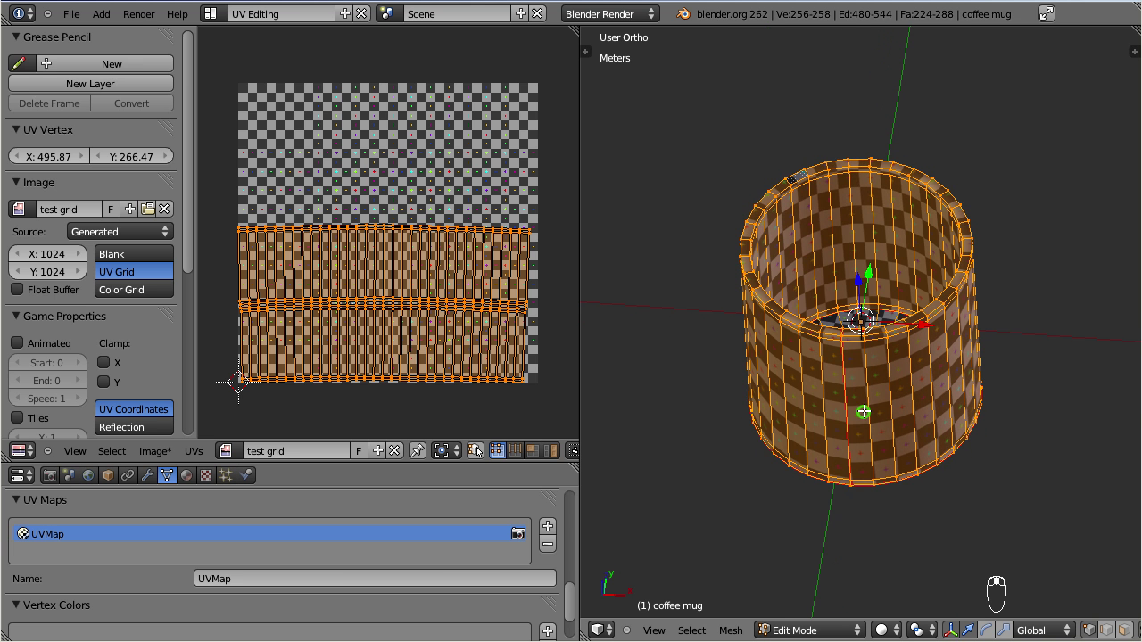
# From front view, cylinder-project the wall UVs and stretch the strip vertically
pyautogui.press('KP_1')
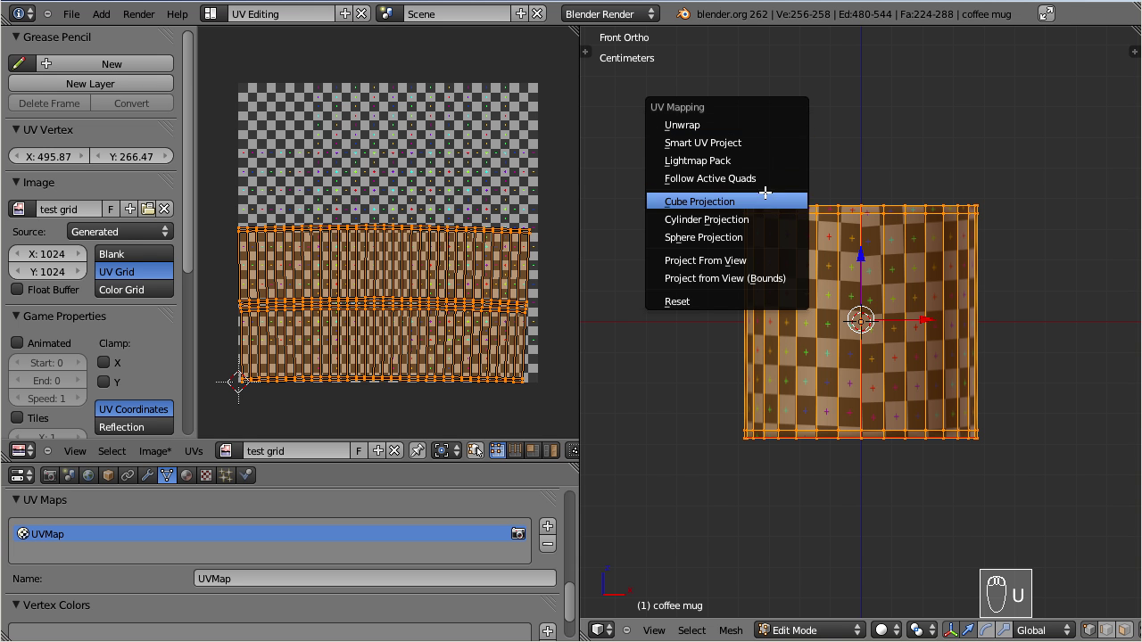
pyautogui.click(759, 223)
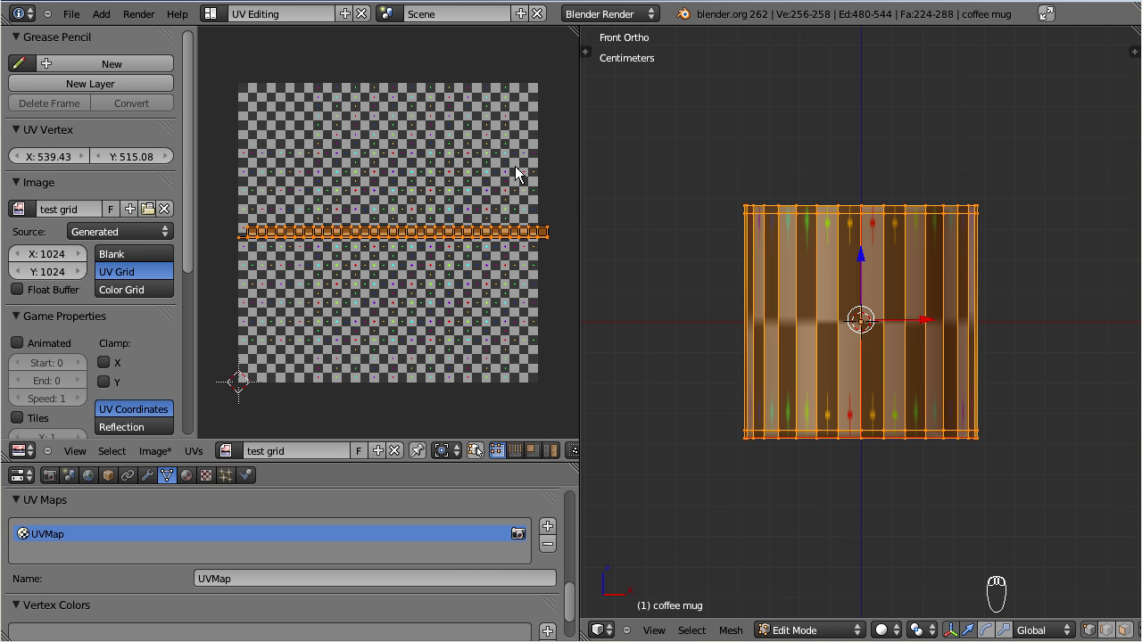
pyautogui.press('s')
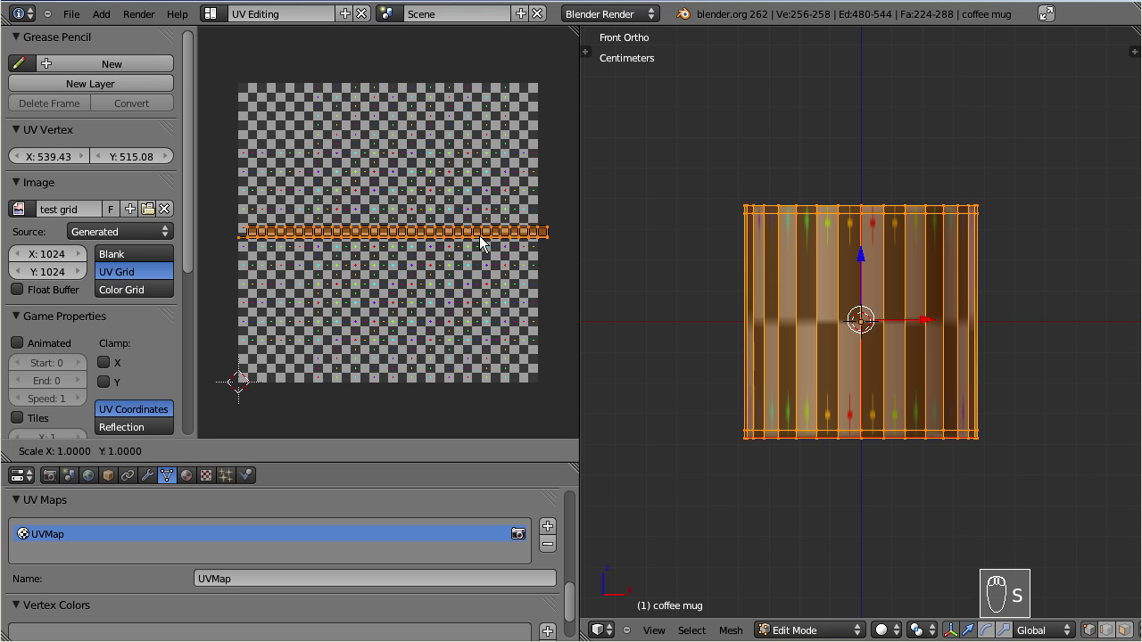
pyautogui.middleClick(479, 248)
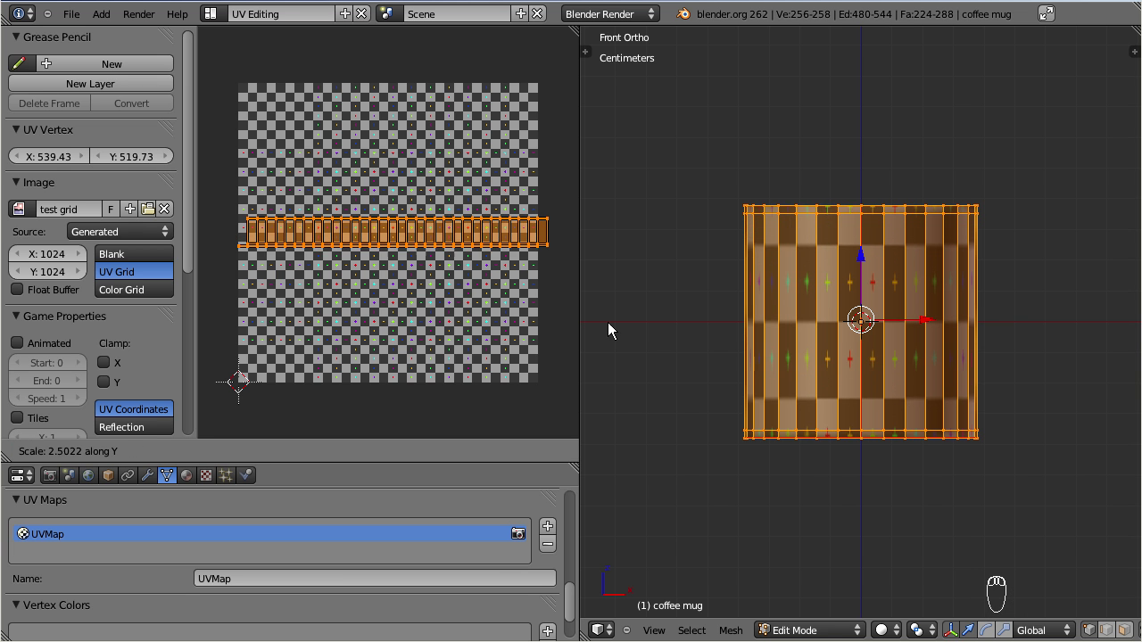
pyautogui.click(949, 536)
# Rescale the strip's height along Y and move it to the bottom of the grid
pyautogui.press('s')
pyautogui.press('y')
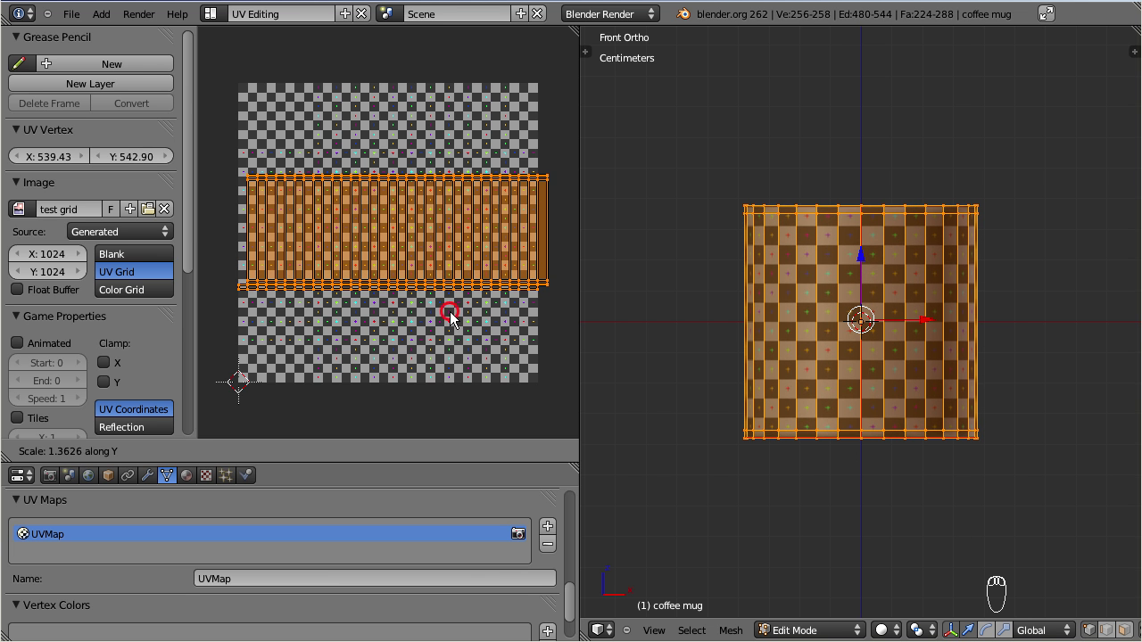
pyautogui.click(449, 307)
pyautogui.press('g')
pyautogui.press('y')
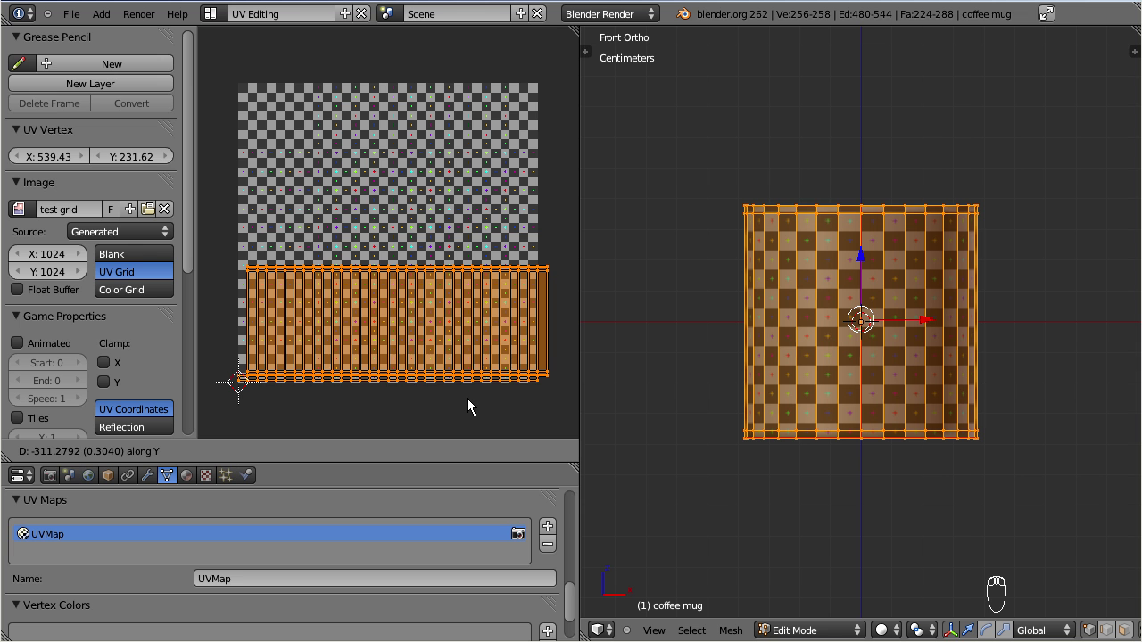
pyautogui.click(467, 400)
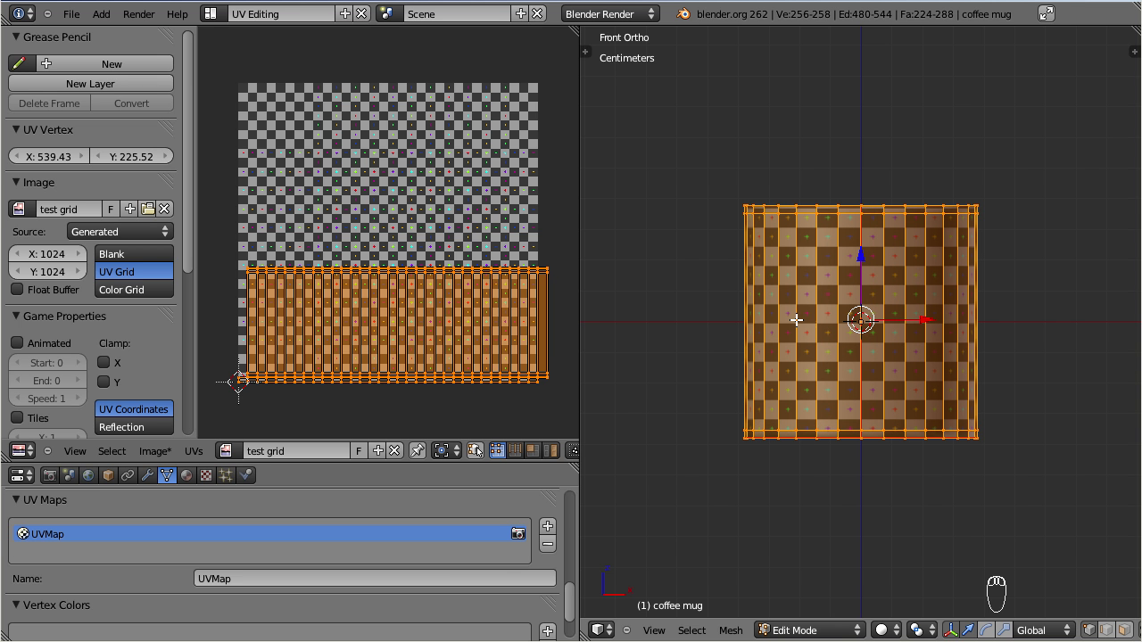
# Select all mug faces to show both cap circles above the wall strip
pyautogui.press('a')
pyautogui.press('a')
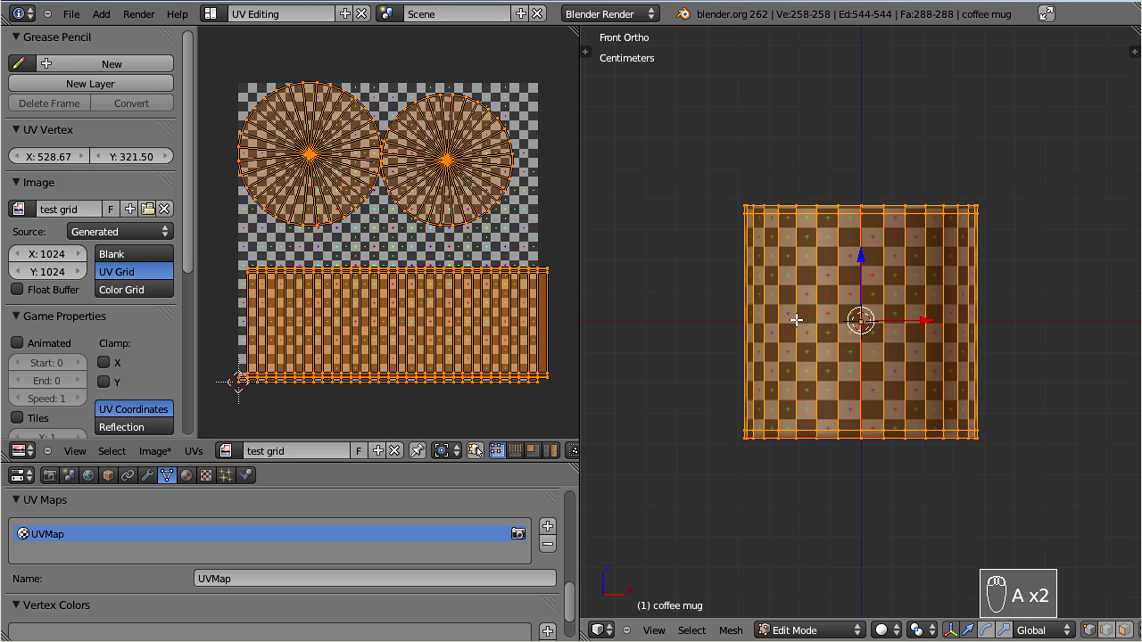